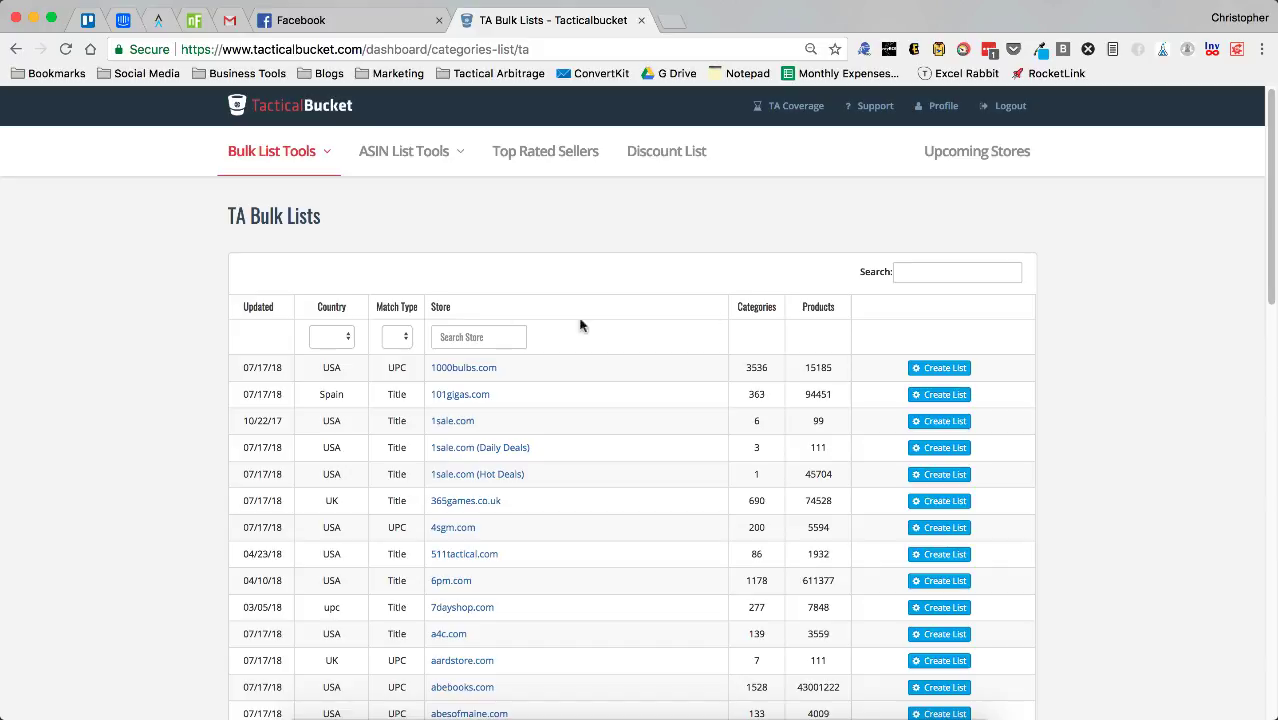
Filter the TA Bulk Lists store table to USA stores.
mouse_move(330, 168)
scroll(1037, 256, down, 1)
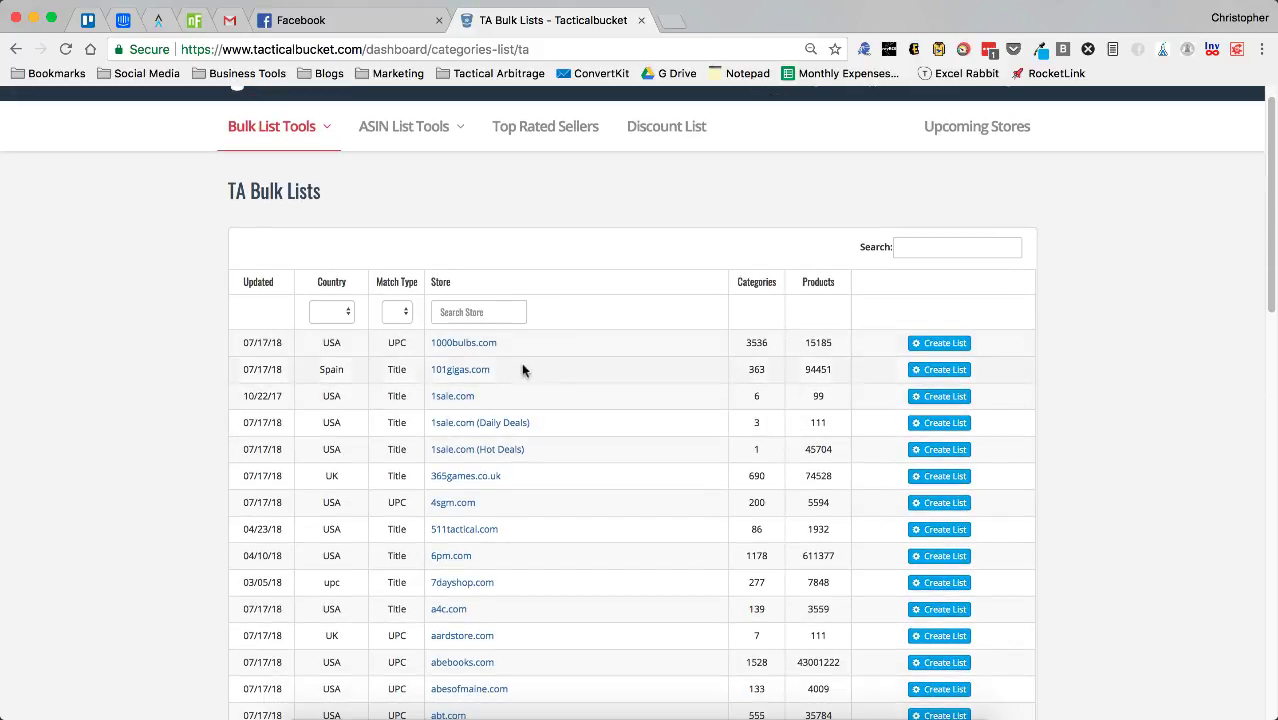
click(342, 314)
click(342, 327)
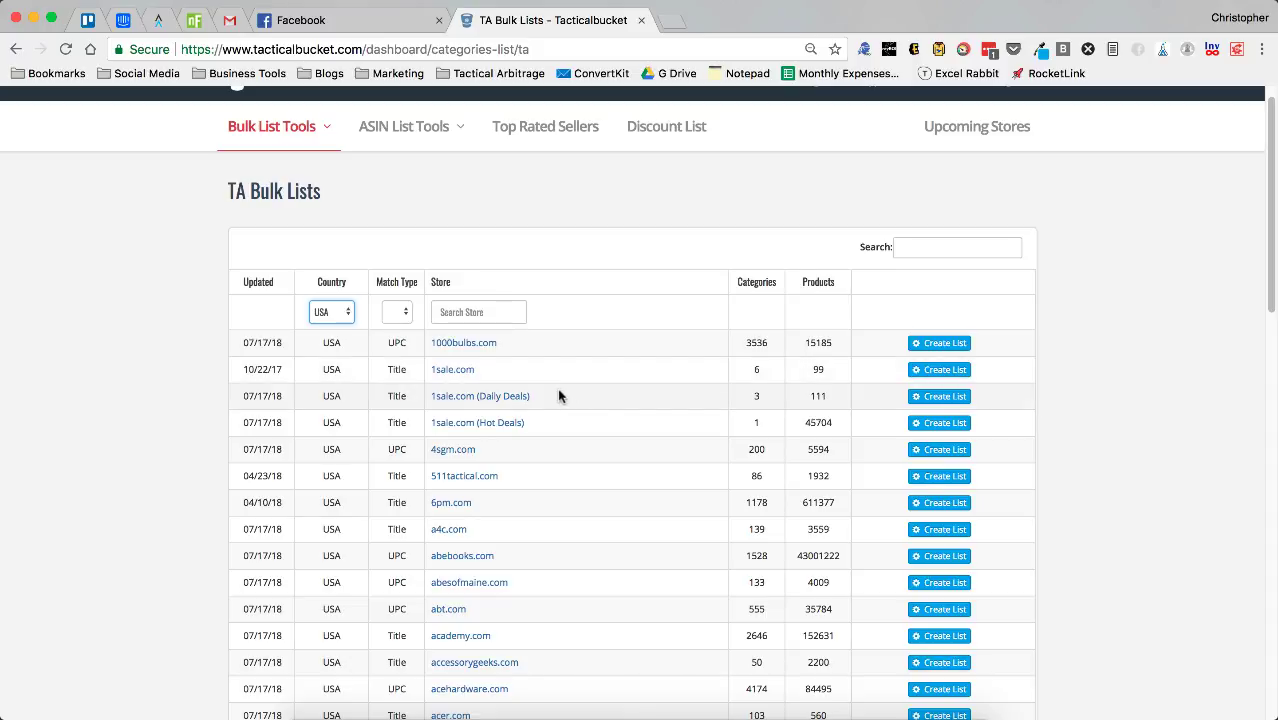
click(348, 314)
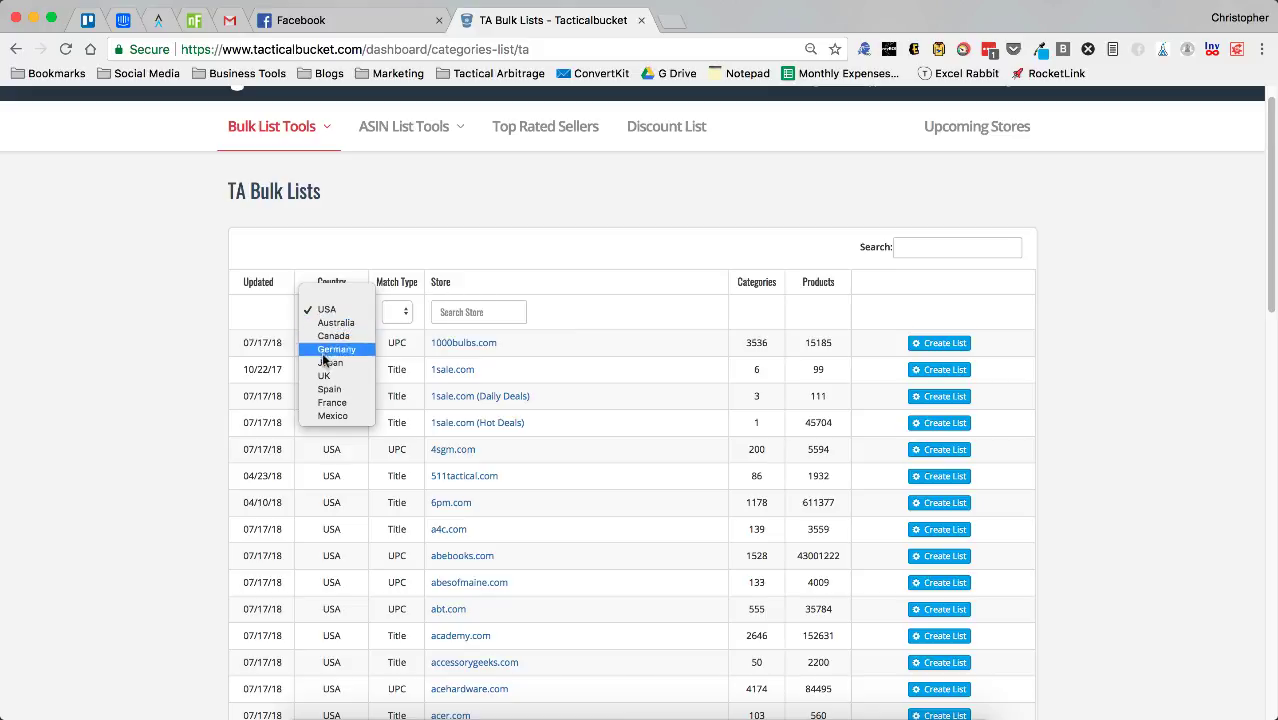
click(390, 265)
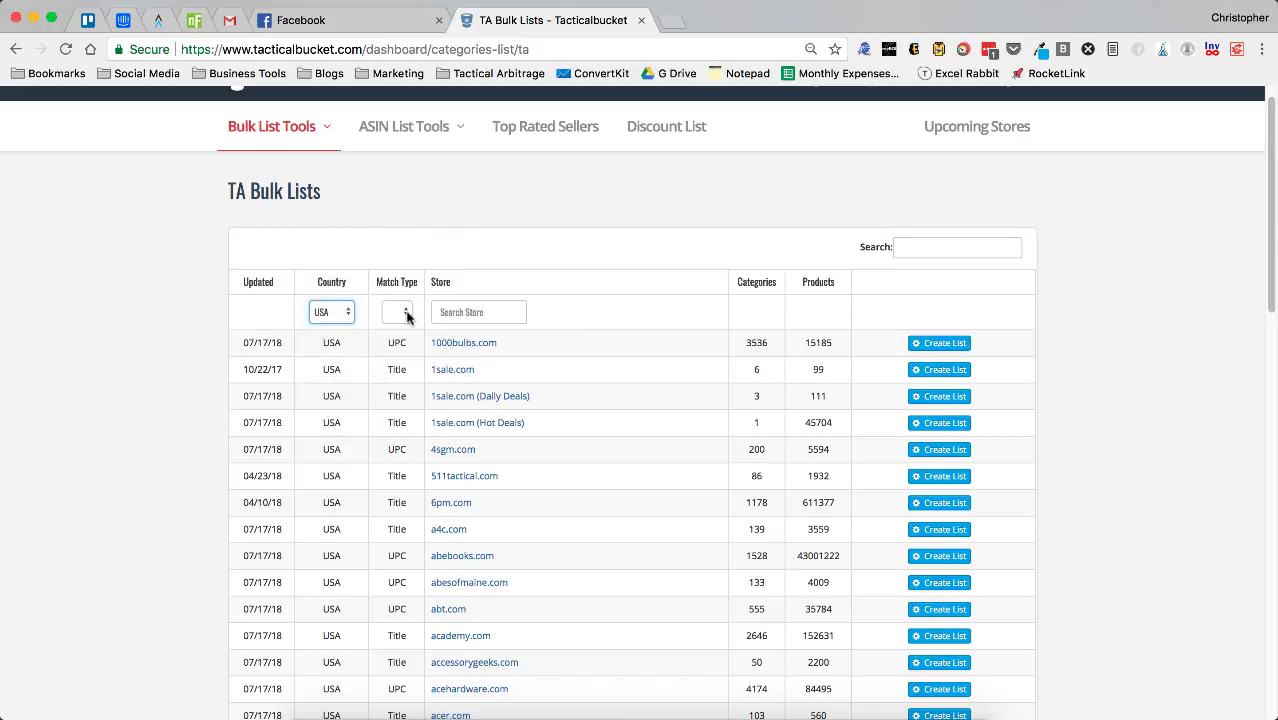
Narrow the table further to stores using the Title match type.
click(404, 313)
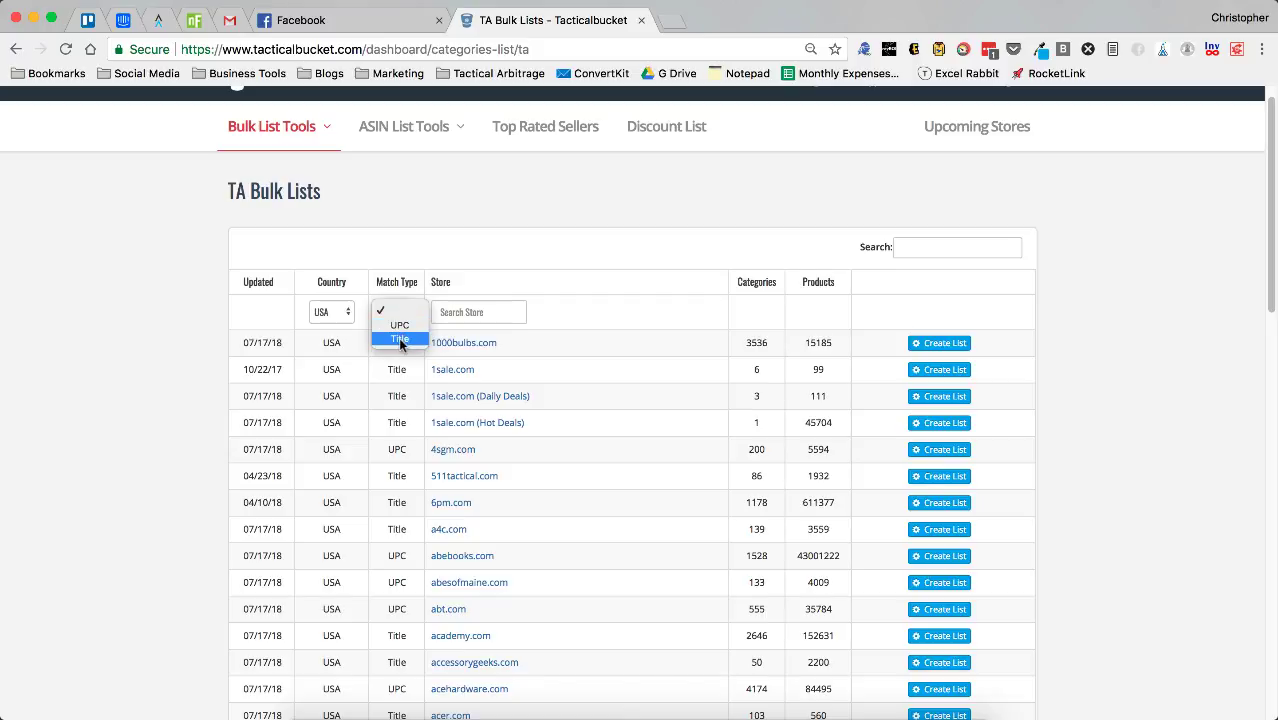
click(400, 341)
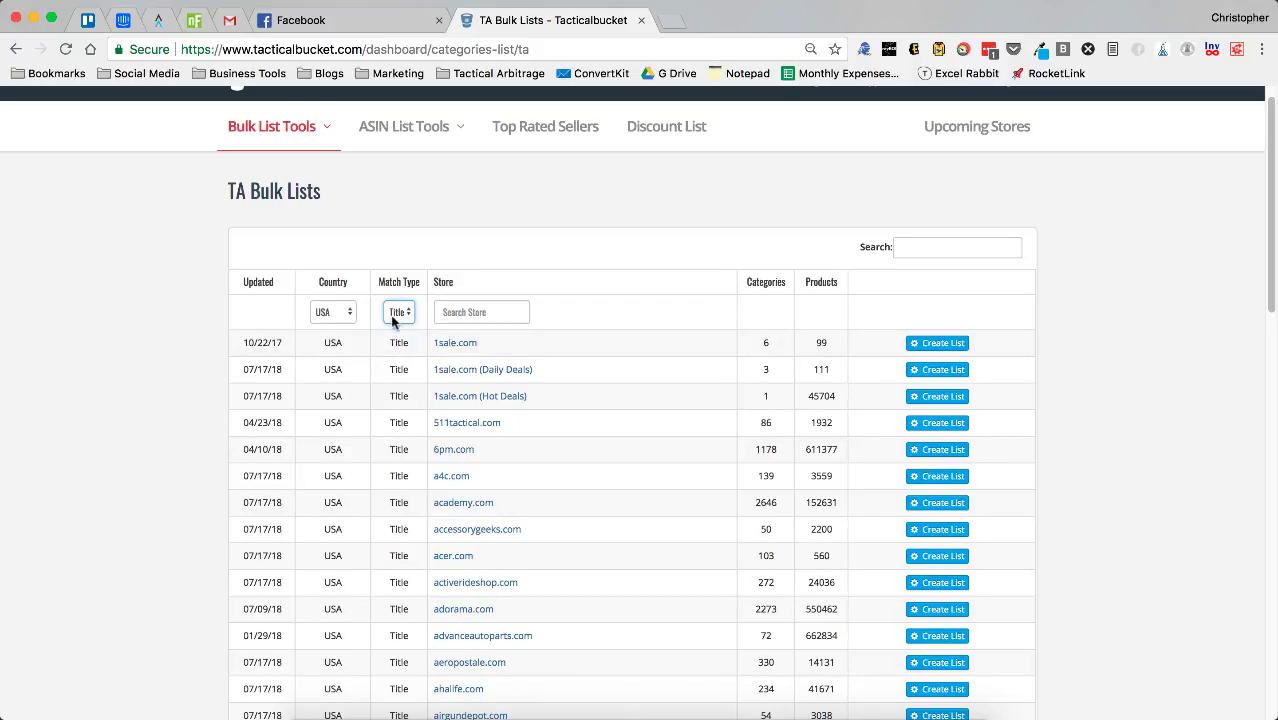
scroll(457, 400, down, 20)
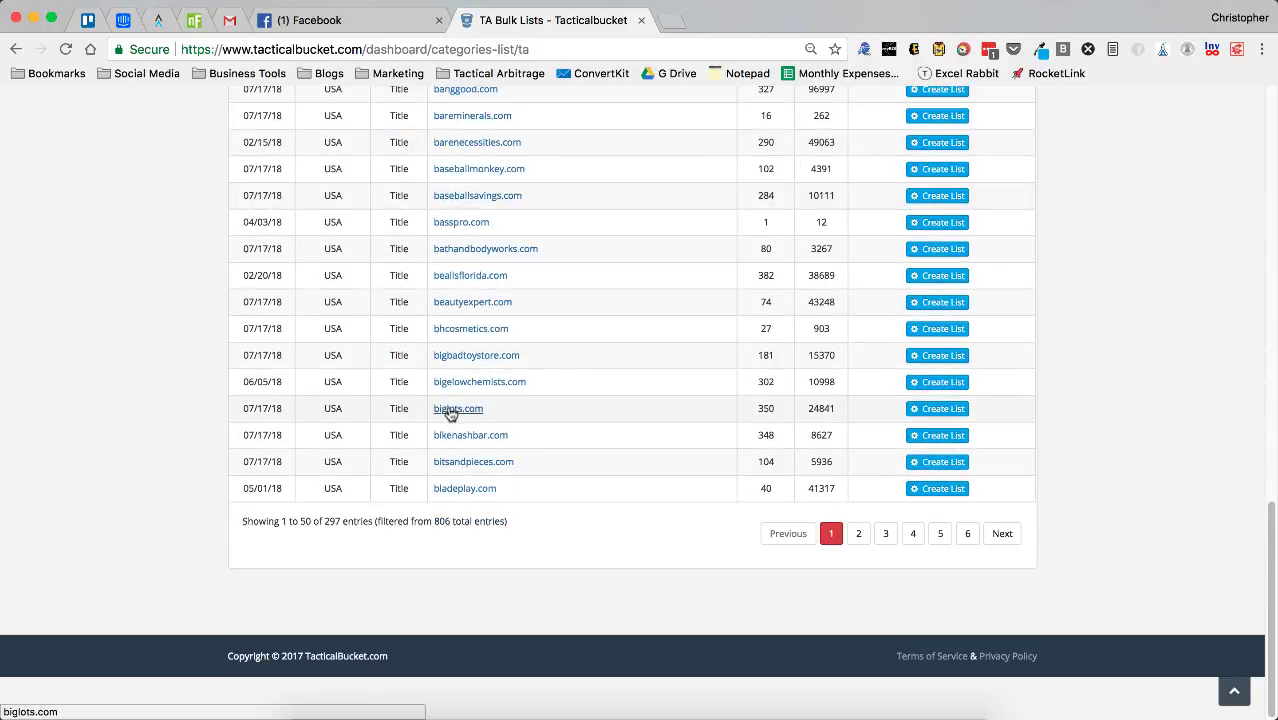
scroll(448, 416, up, 20)
Try the store searches 'blad', 'a' and 'iour', then clear the Search Store box.
click(466, 338)
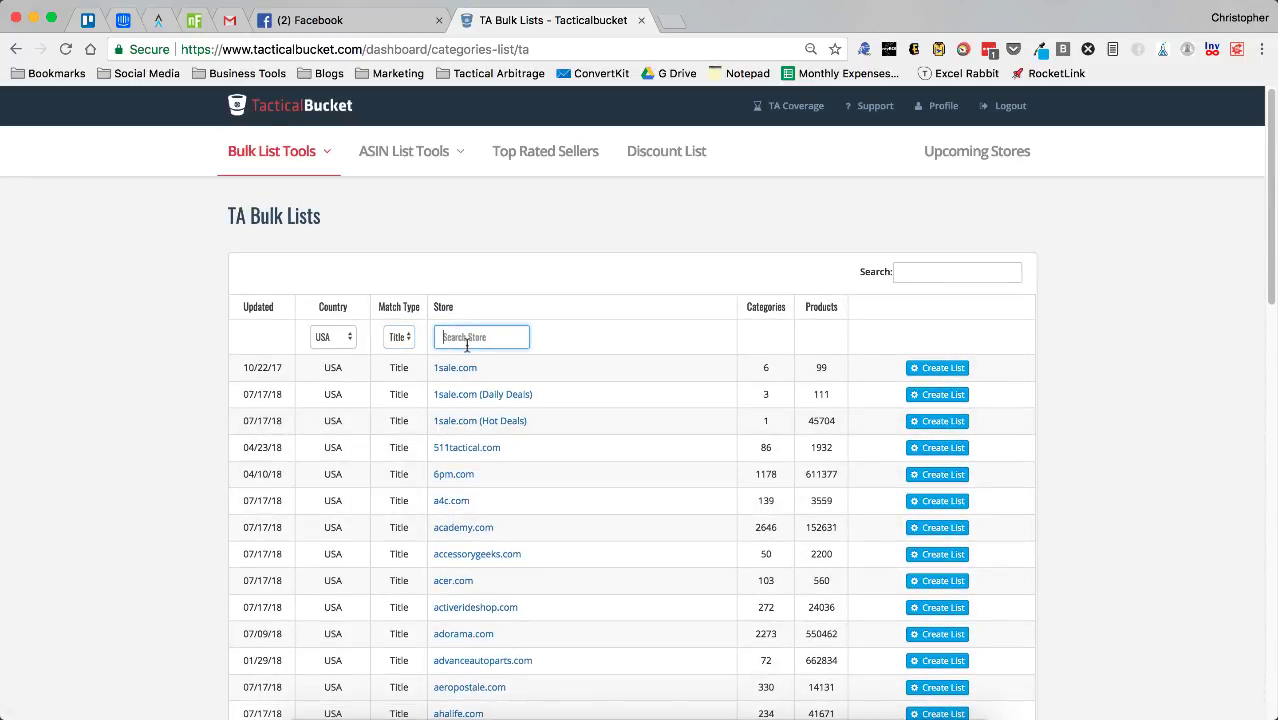
scroll(466, 344, down, 20)
scroll(466, 350, up, 20)
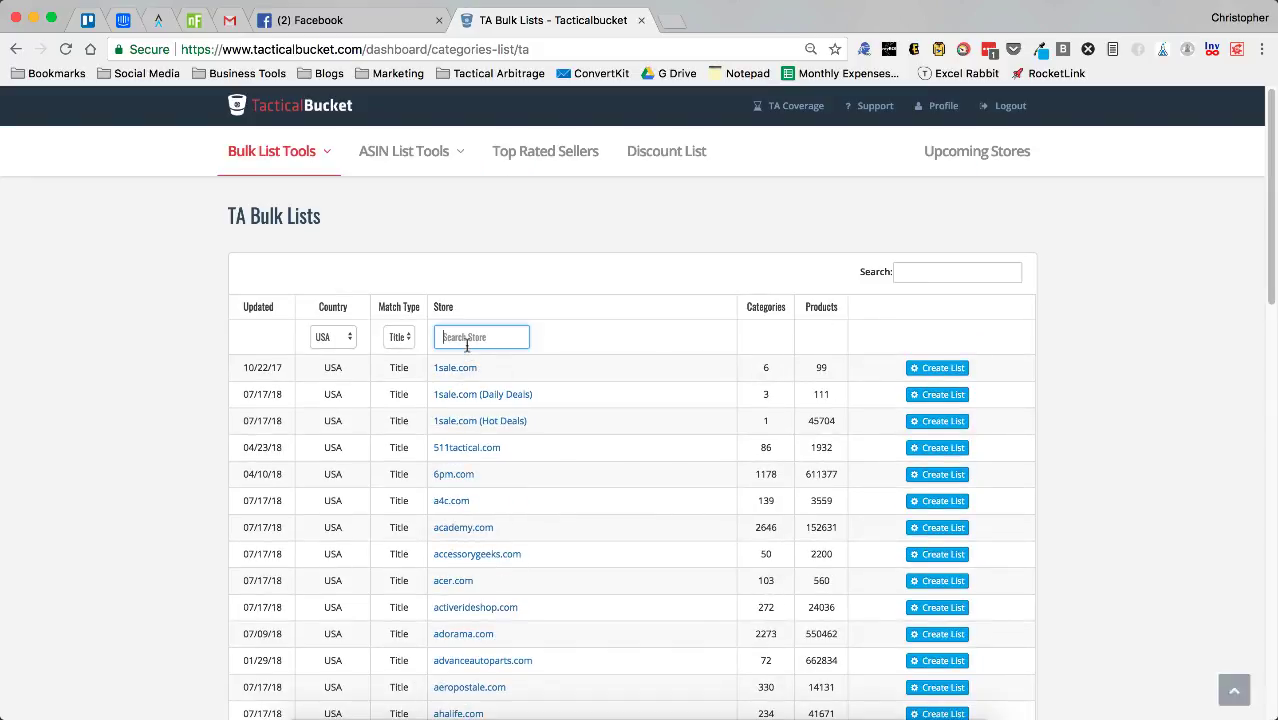
text(blade)
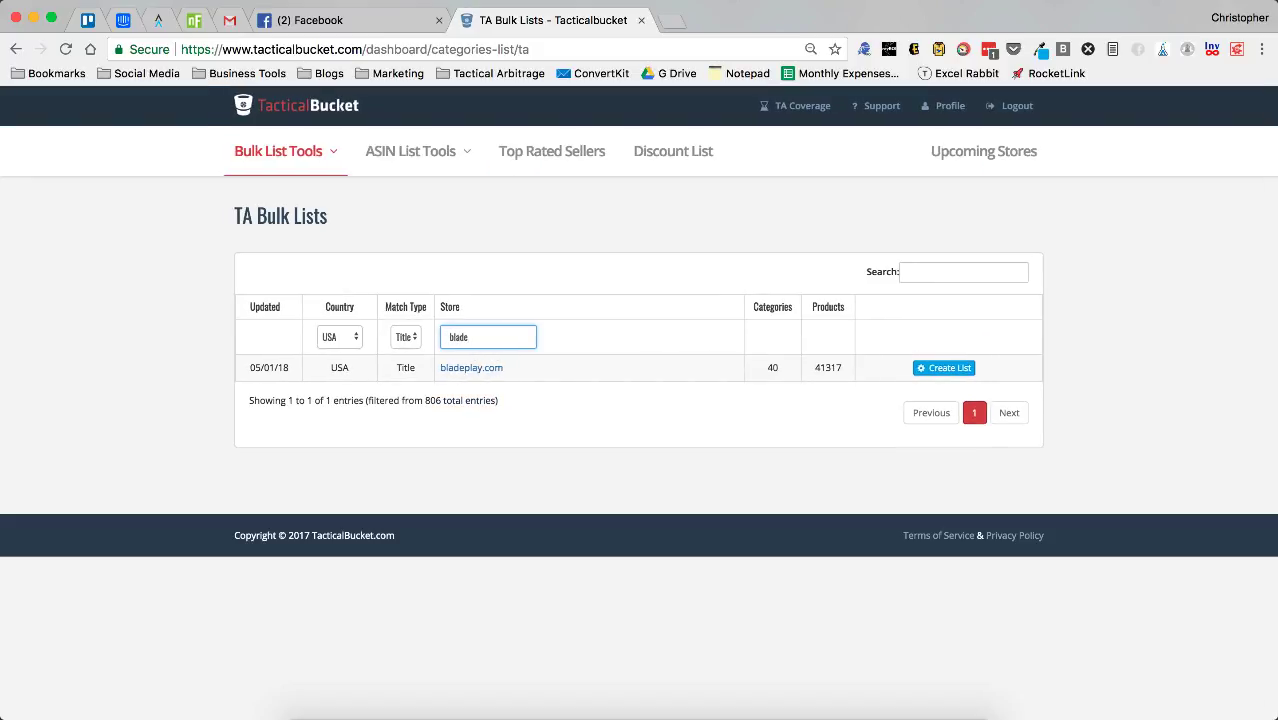
key(BackSpace)
key(BackSpace)
key(BackSpace)
key(BackSpace)
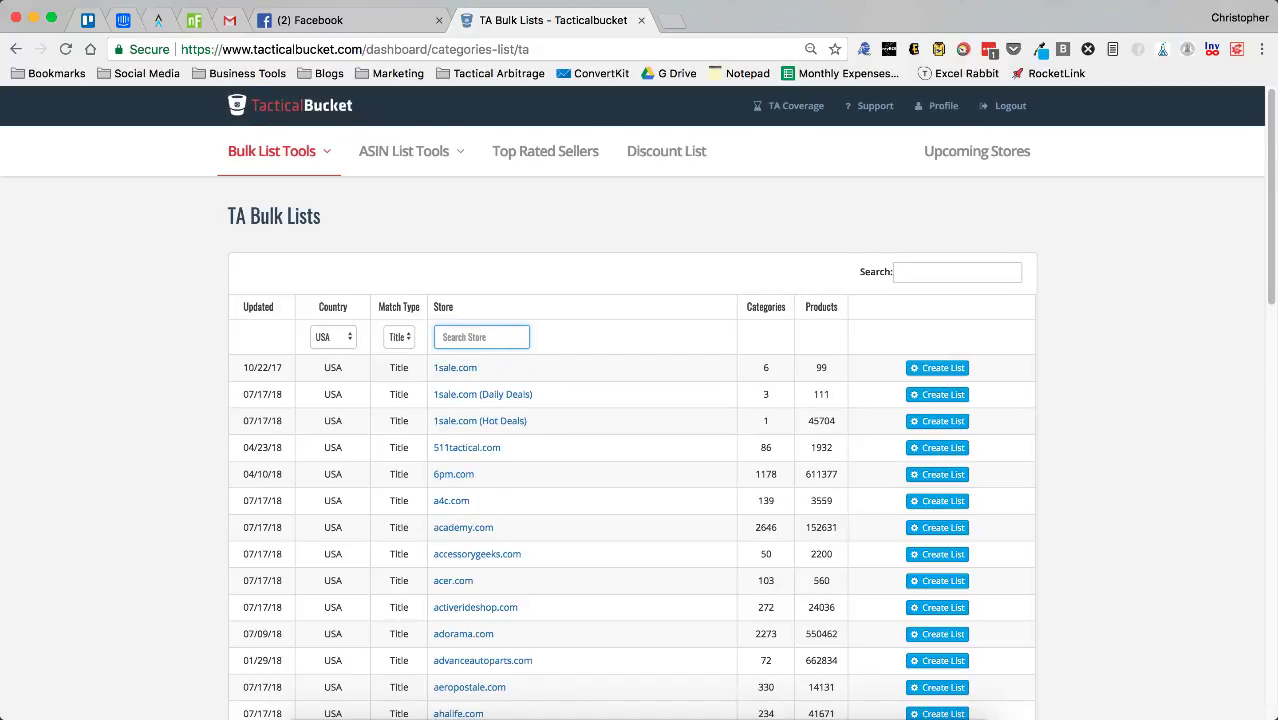
text(a)
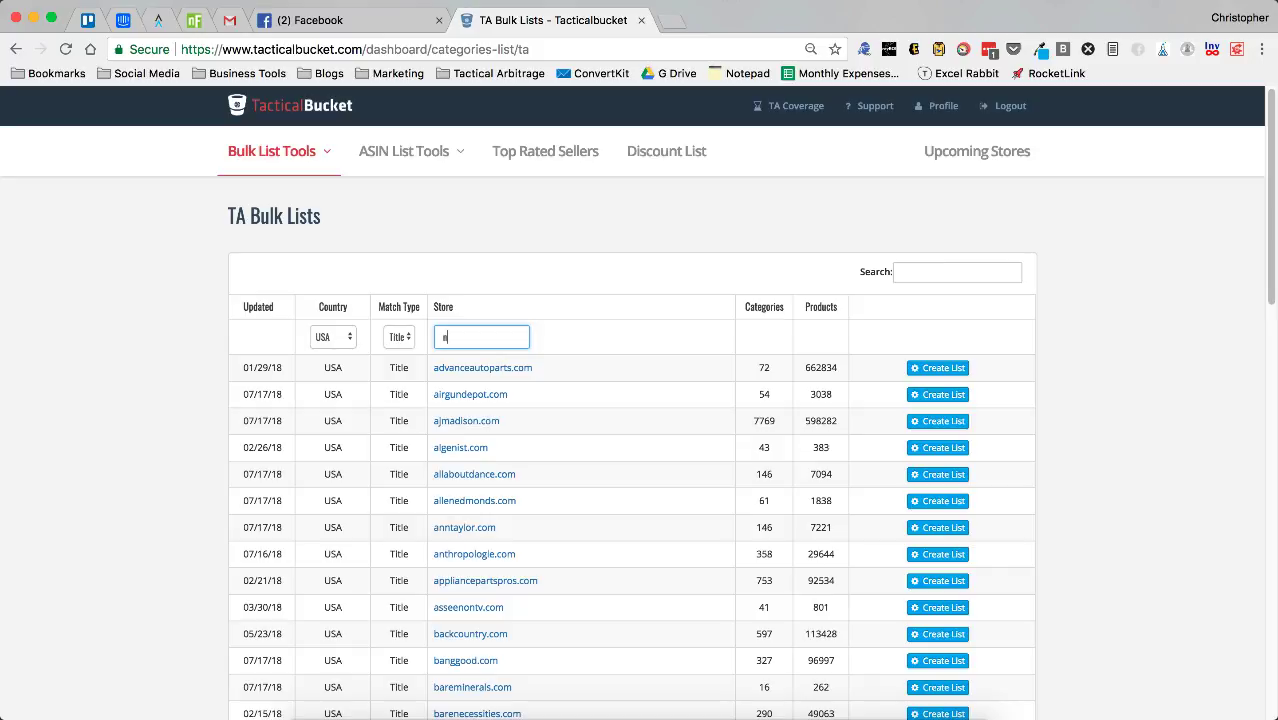
scroll(525, 362, down, 10)
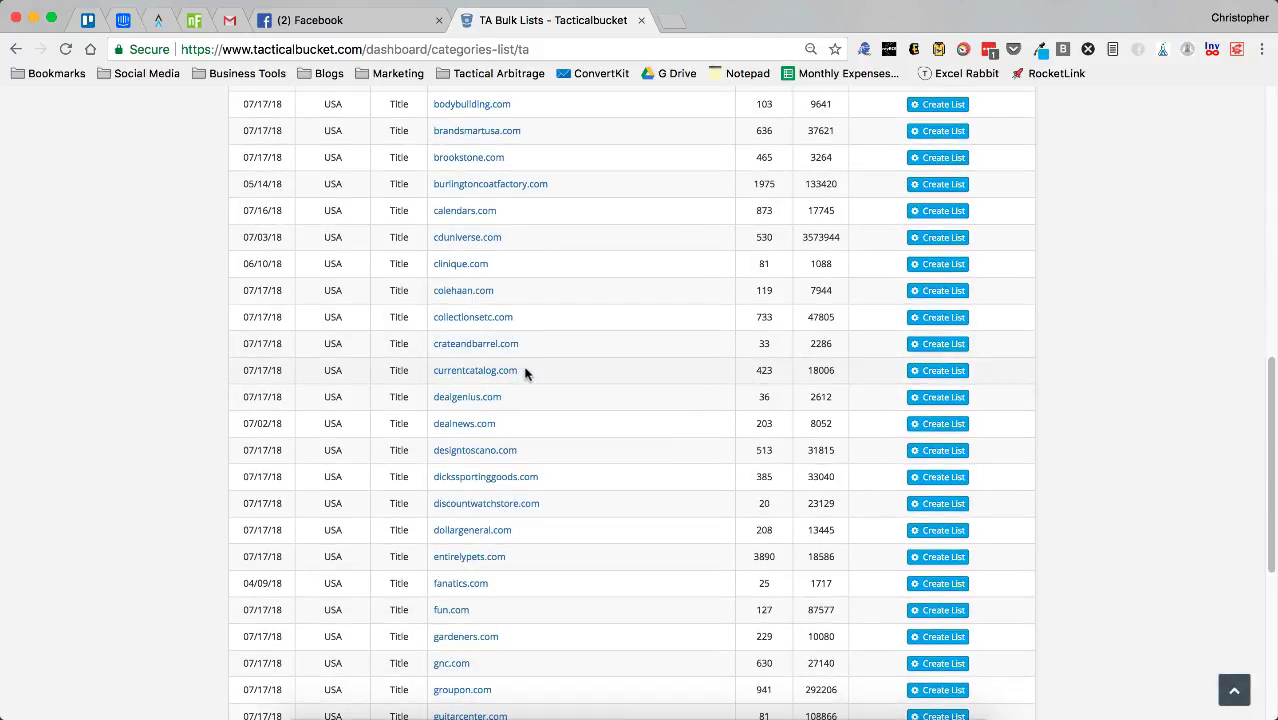
scroll(520, 390, down, 5)
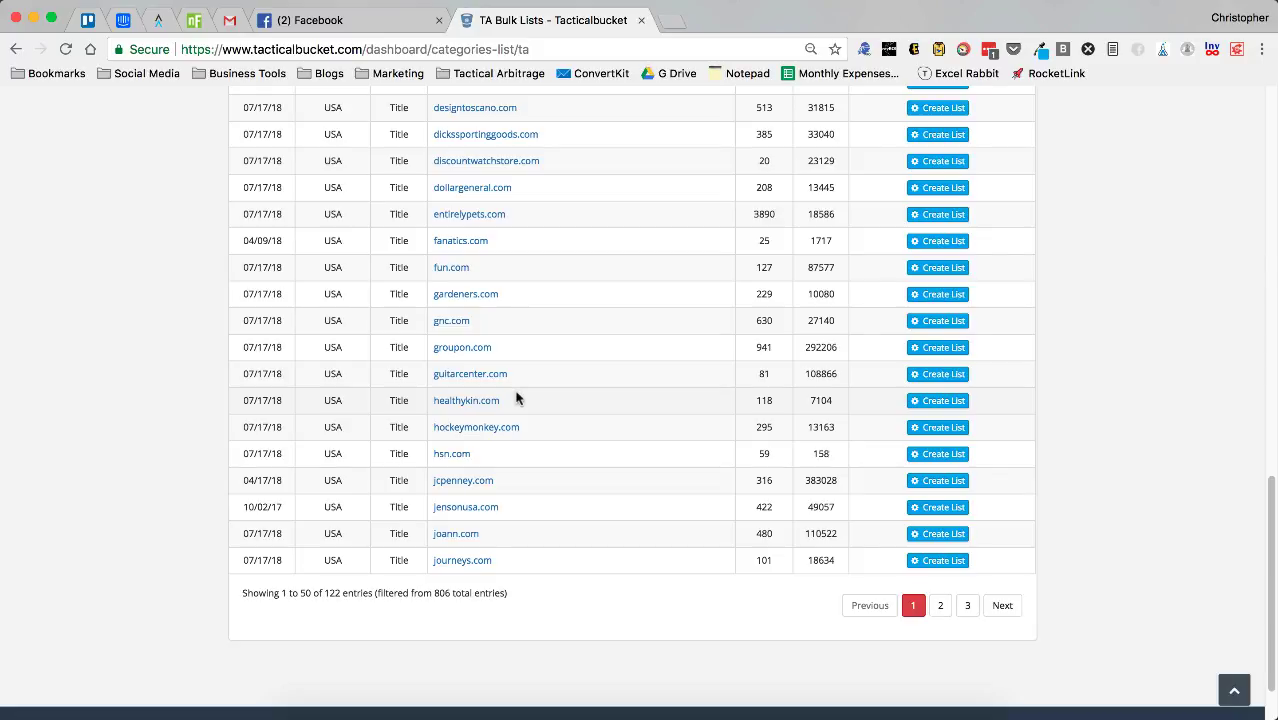
scroll(516, 398, up, 15)
key(BackSpace)
text(iour)
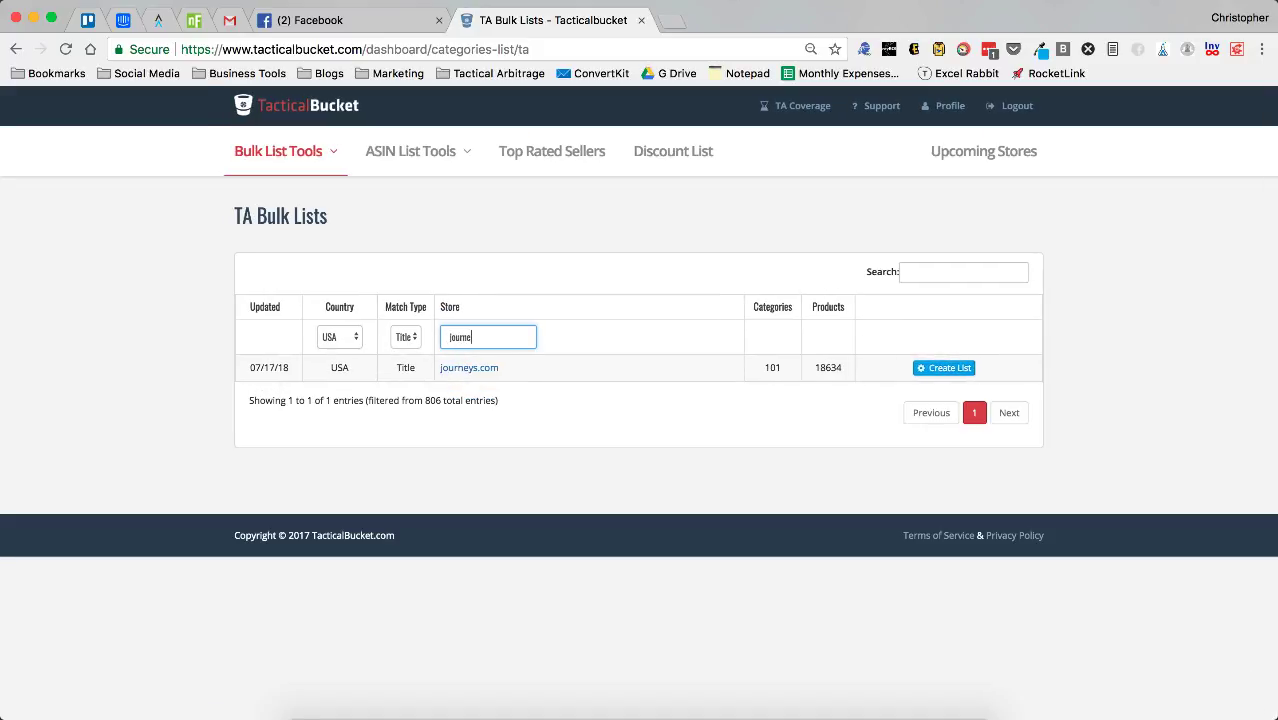
key(BackSpace)
key(BackSpace)
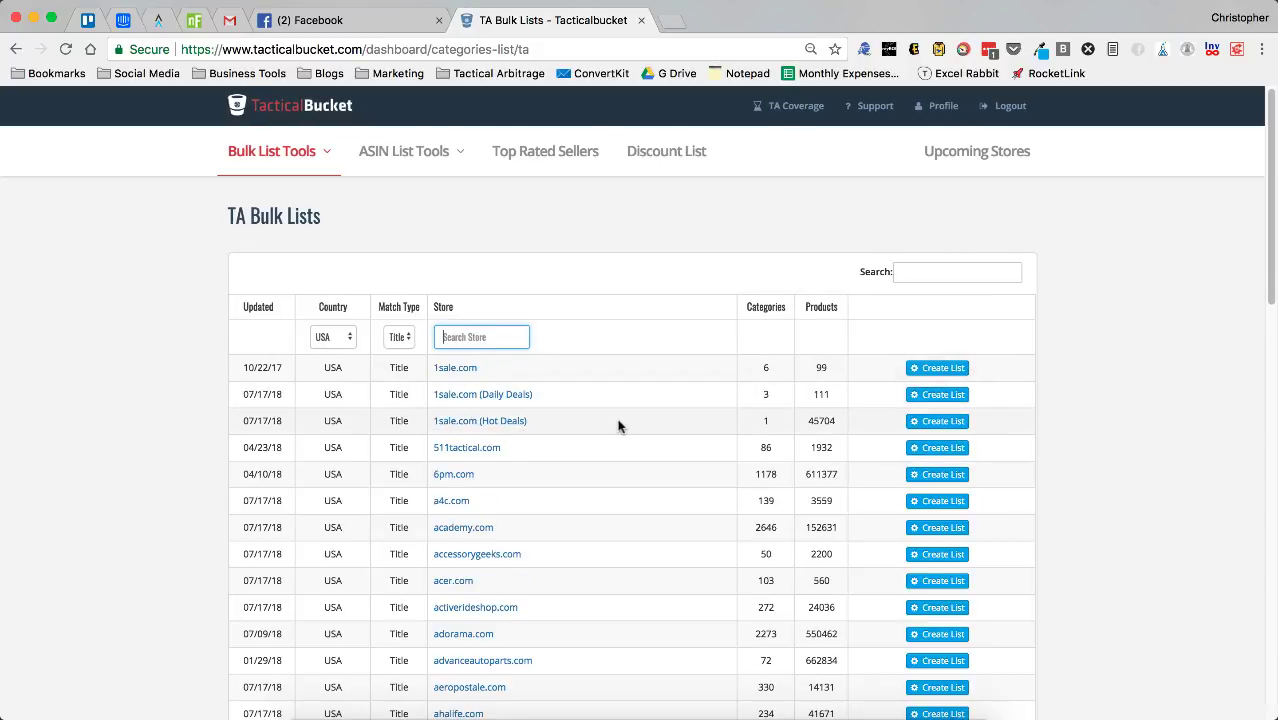
Recheck the Match Type choices, keeping Title selected.
click(409, 340)
click(350, 342)
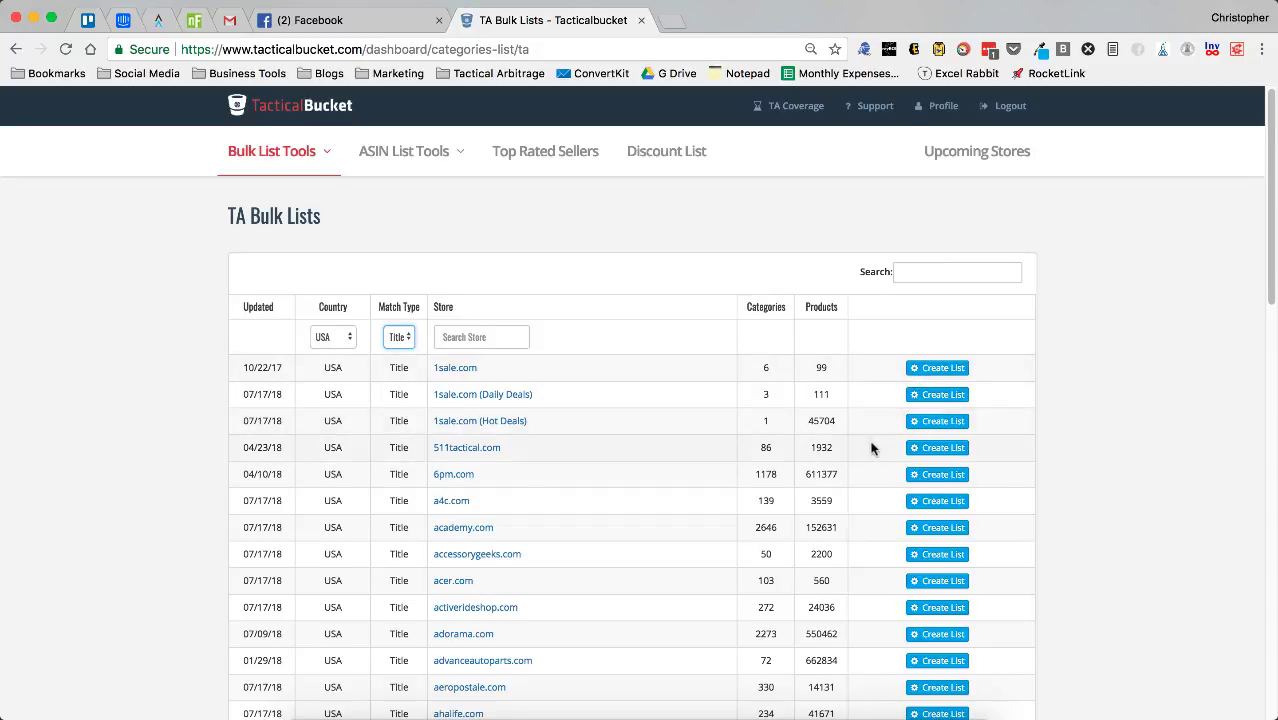
scroll(870, 448, down, 2)
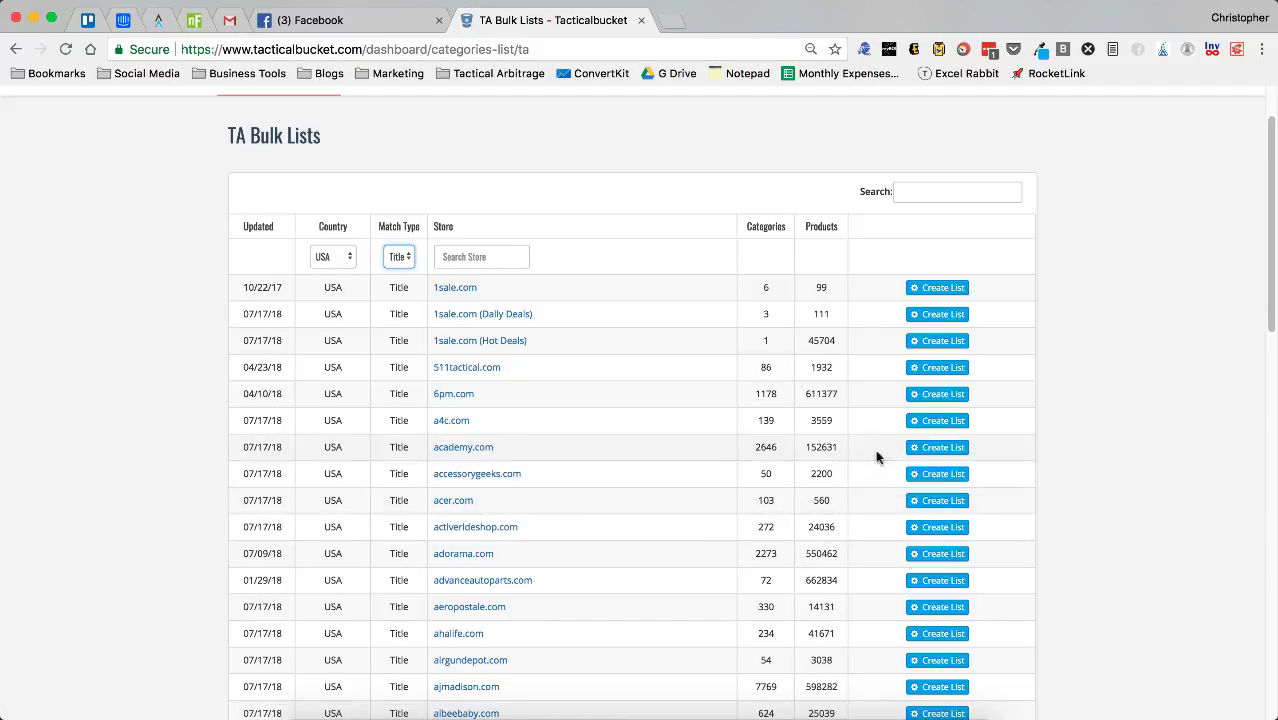
Create a category list for accessorygeeks.com and look through its categories.
click(936, 474)
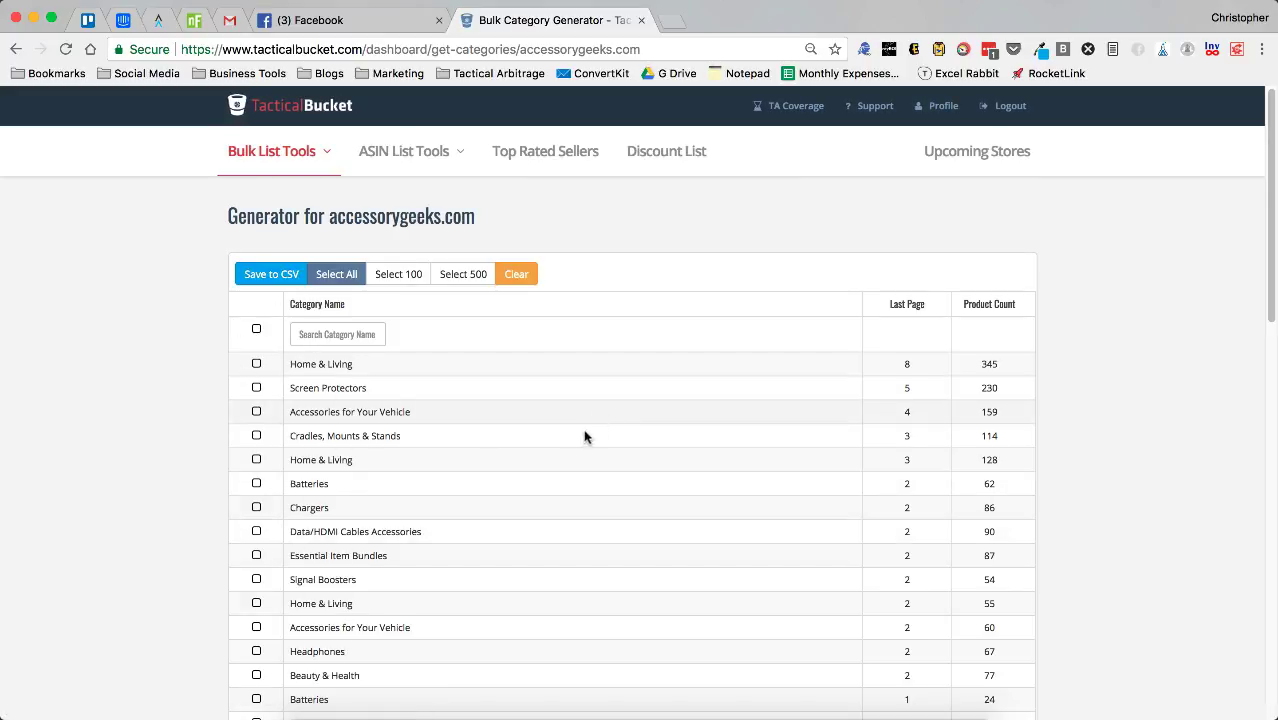
scroll(572, 440, down, 1)
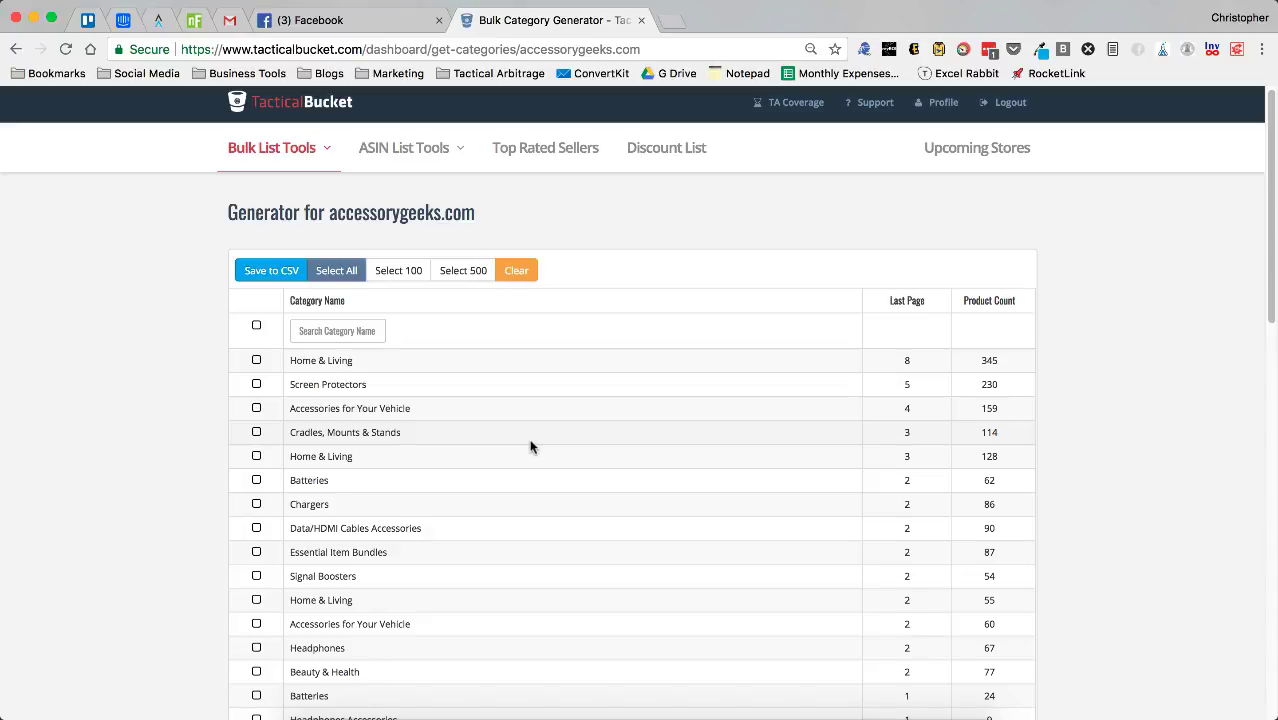
scroll(500, 447, down, 1)
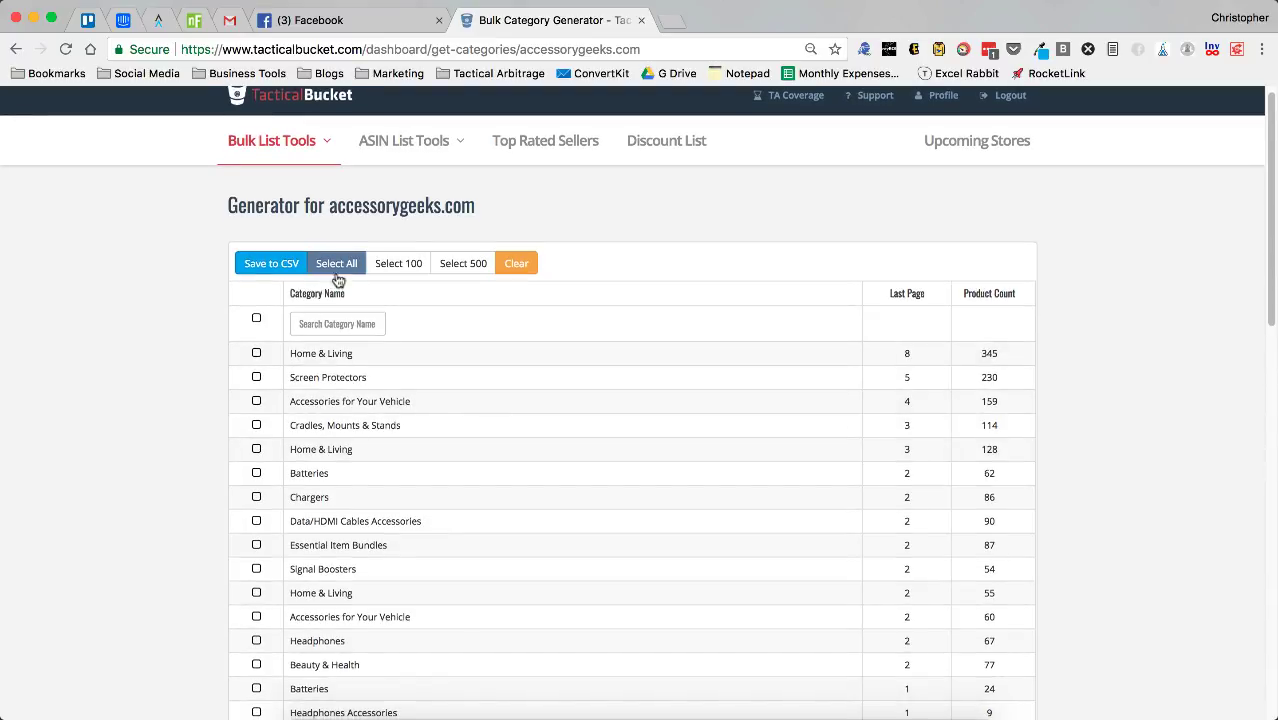
scroll(345, 508, down, 10)
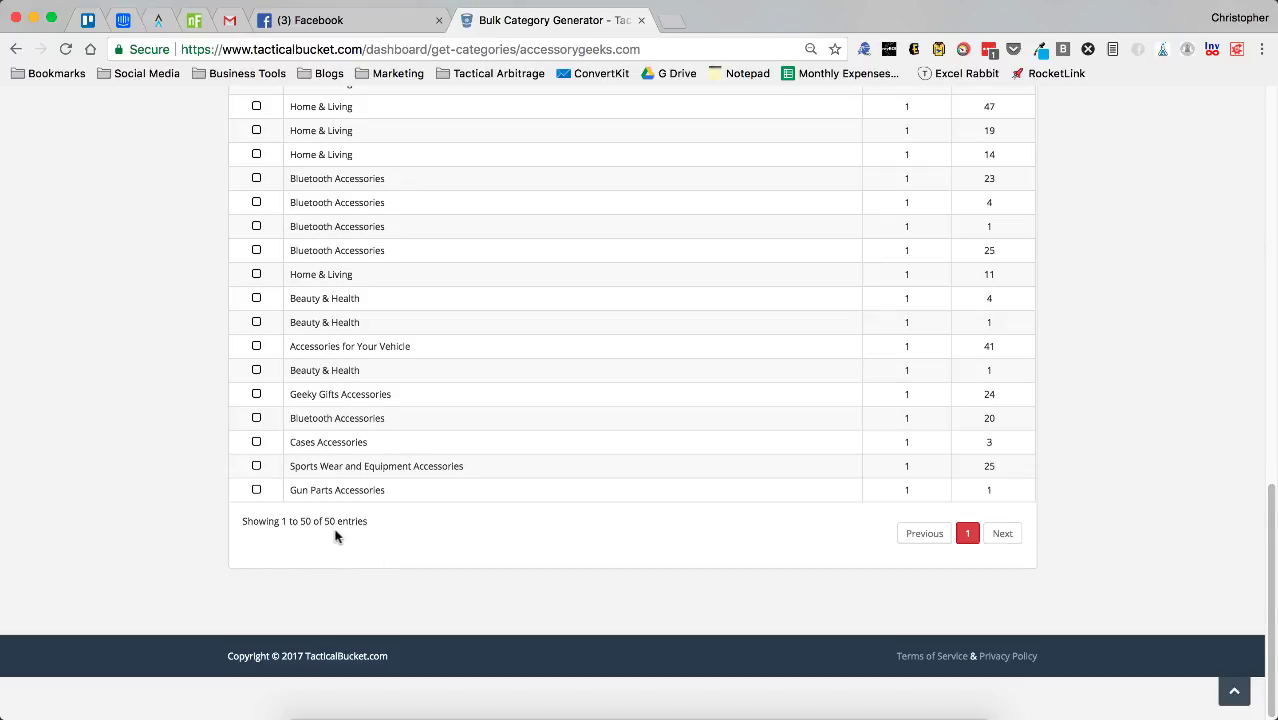
scroll(337, 531, up, 6)
scroll(337, 531, up, 5)
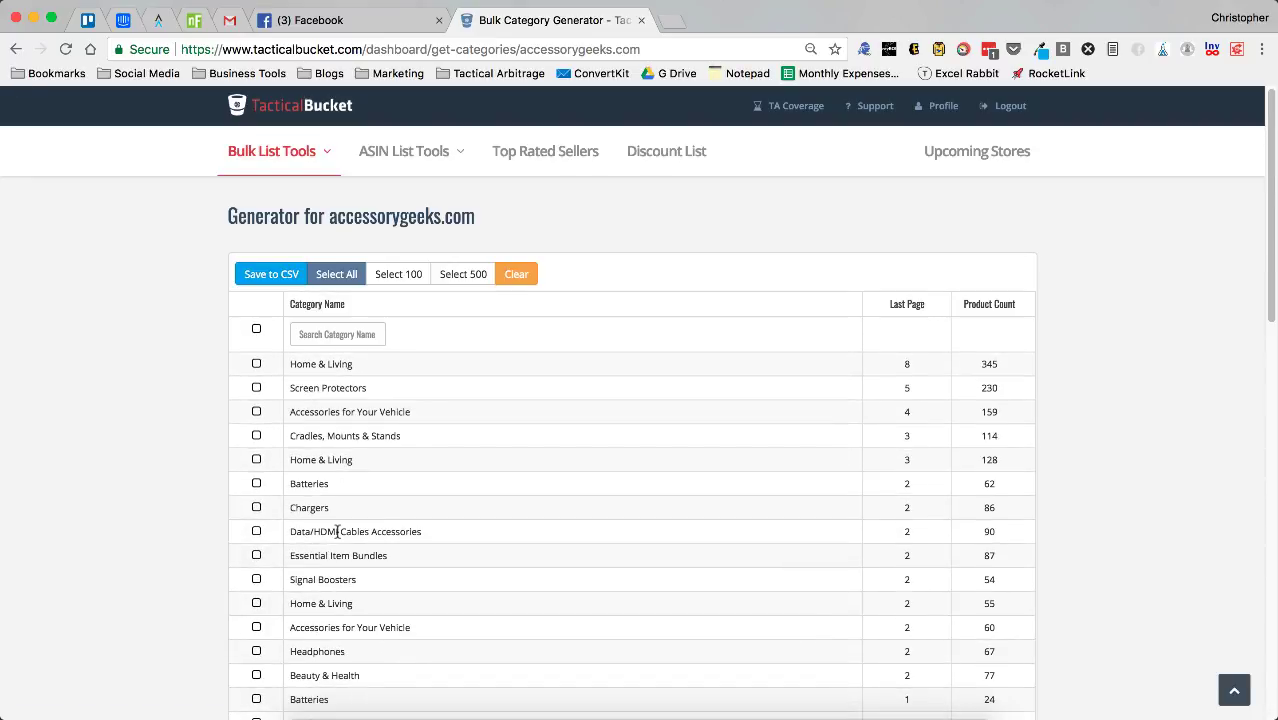
Clear all categories, then tick Home & Living, Accessories for Your Vehicle and Cradles, Mounts & Stands.
click(337, 274)
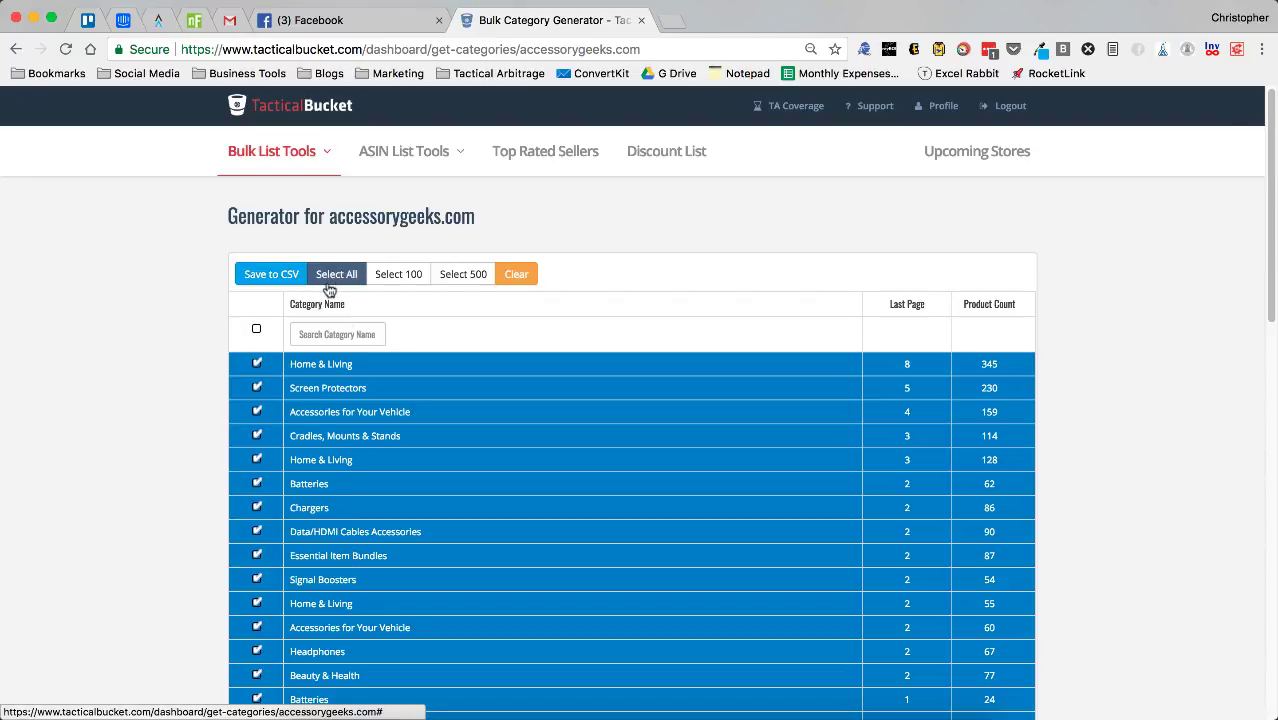
click(517, 280)
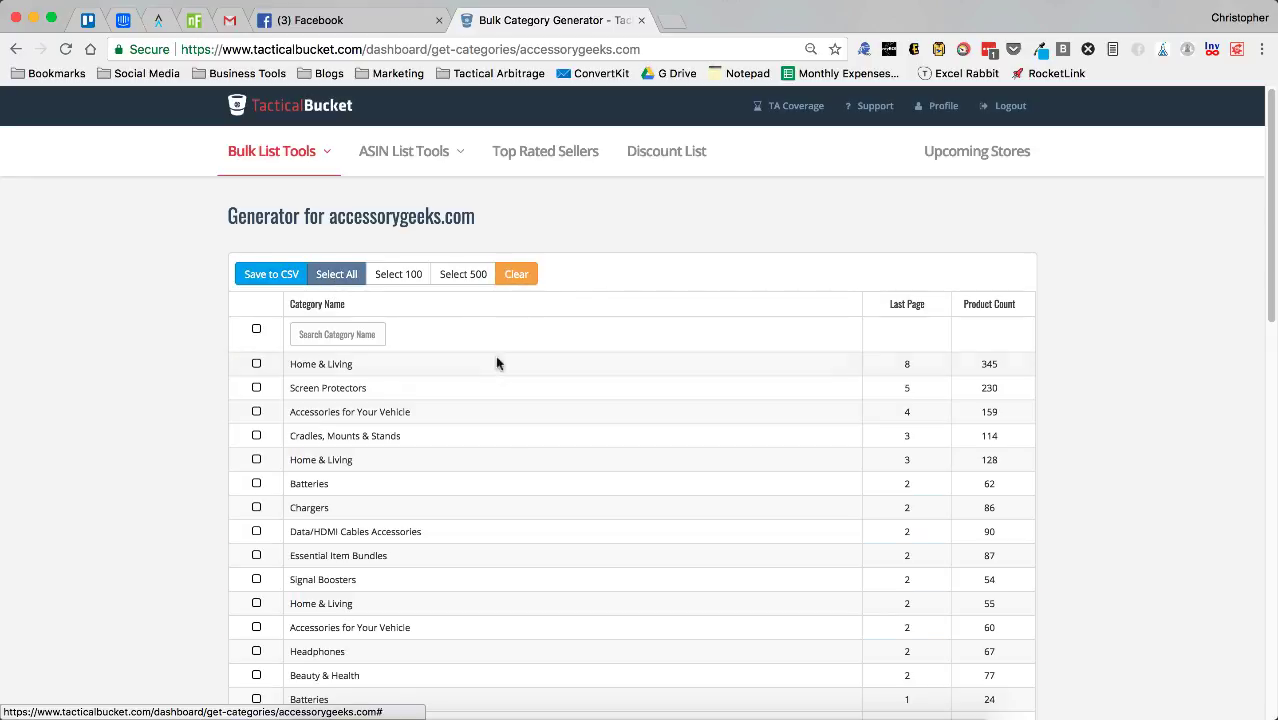
scroll(512, 512, down, 2)
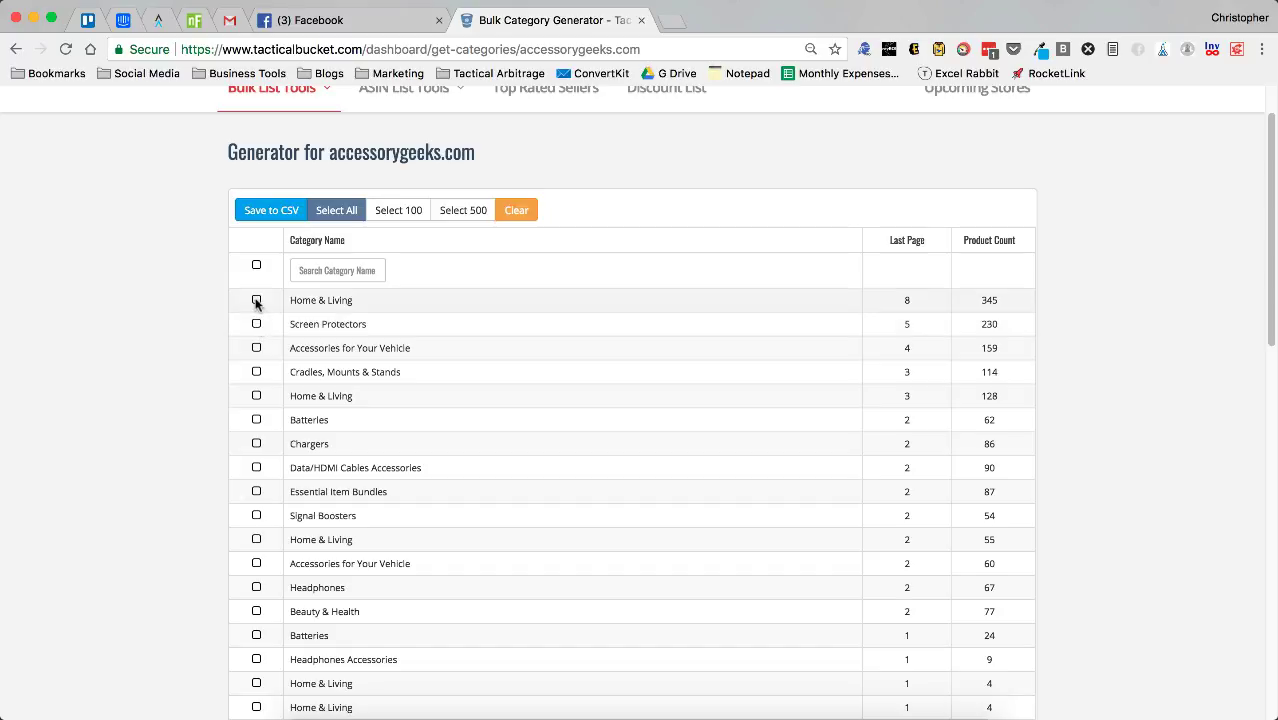
click(256, 301)
click(256, 347)
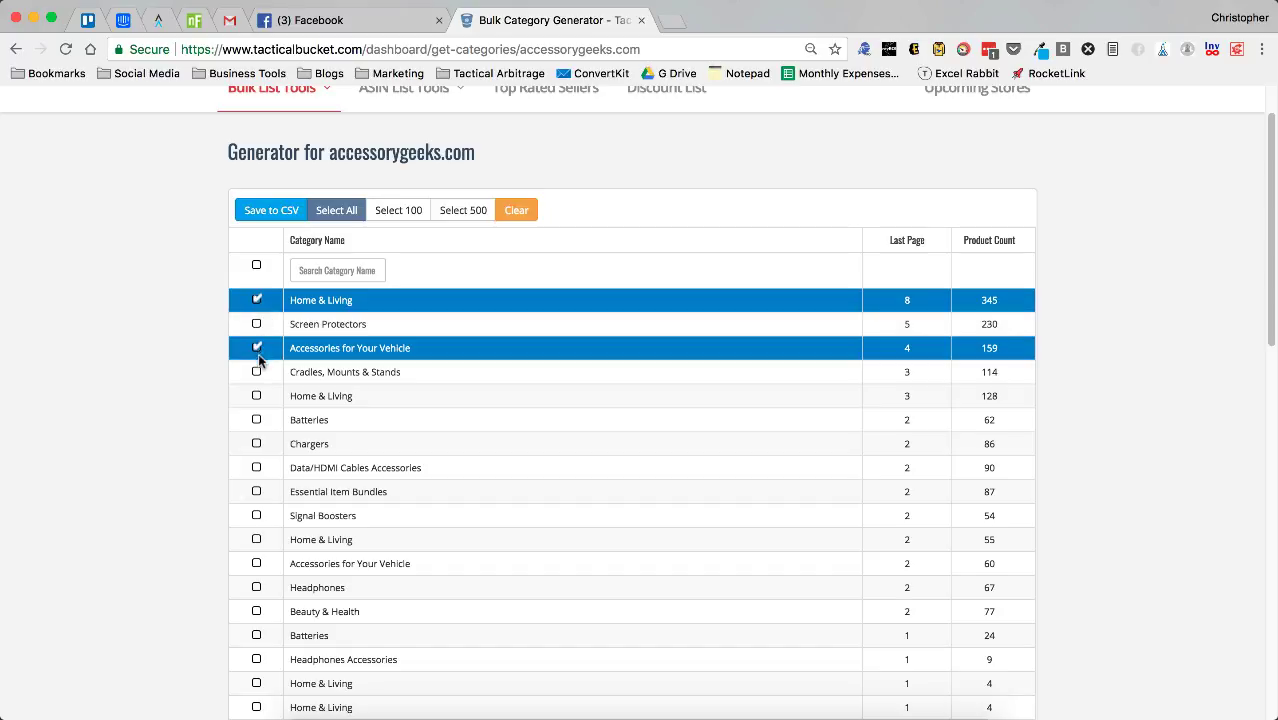
click(257, 372)
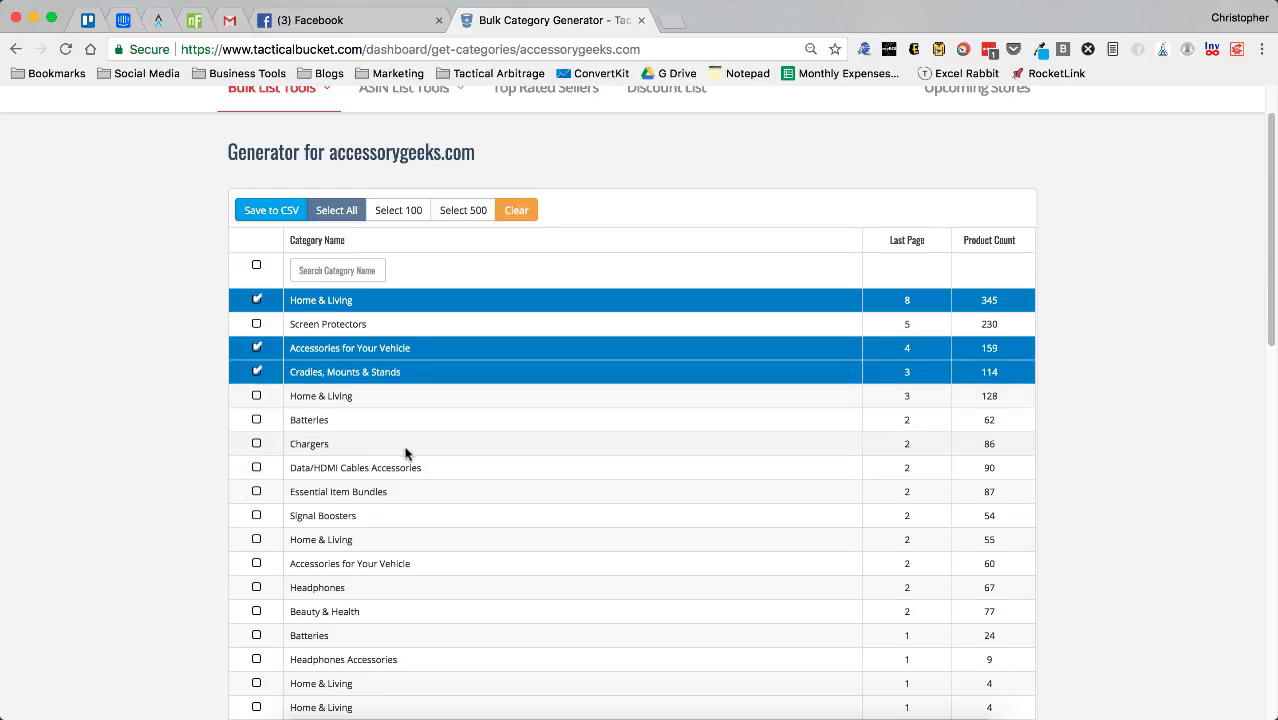
scroll(400, 455, down, 1)
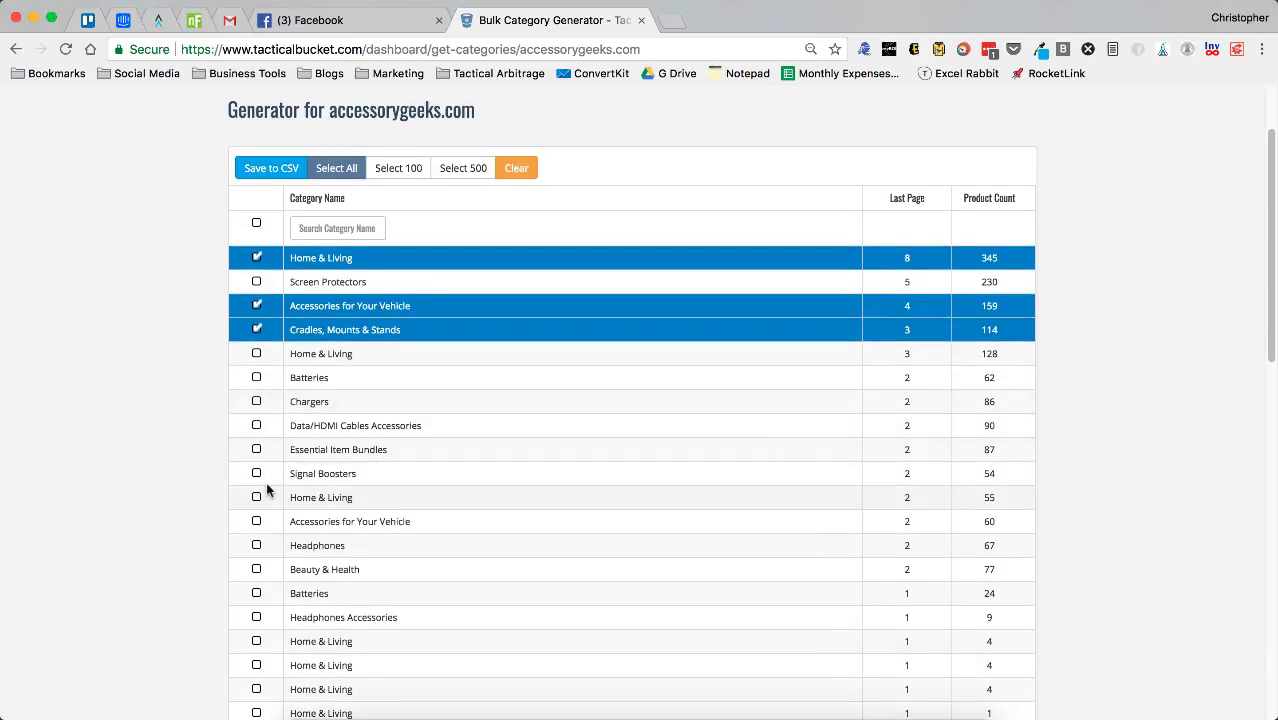
scroll(263, 488, down, 1)
scroll(265, 492, down, 2)
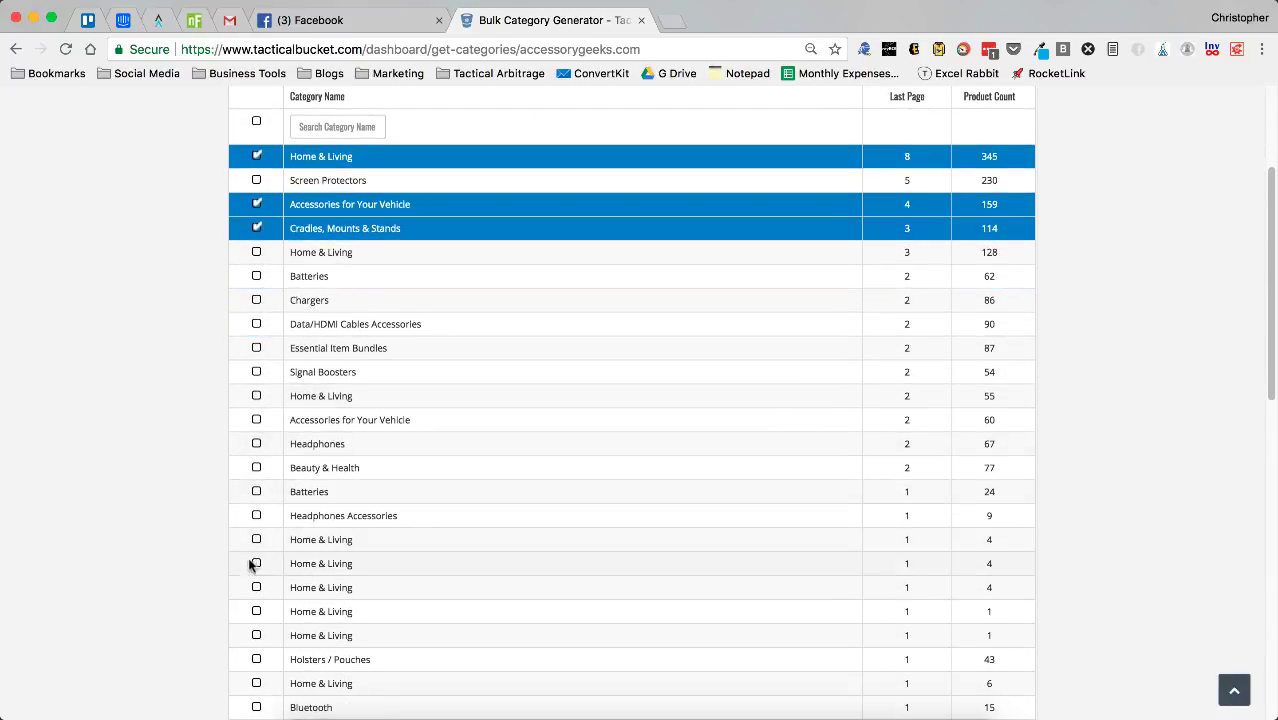
scroll(249, 596, up, 3)
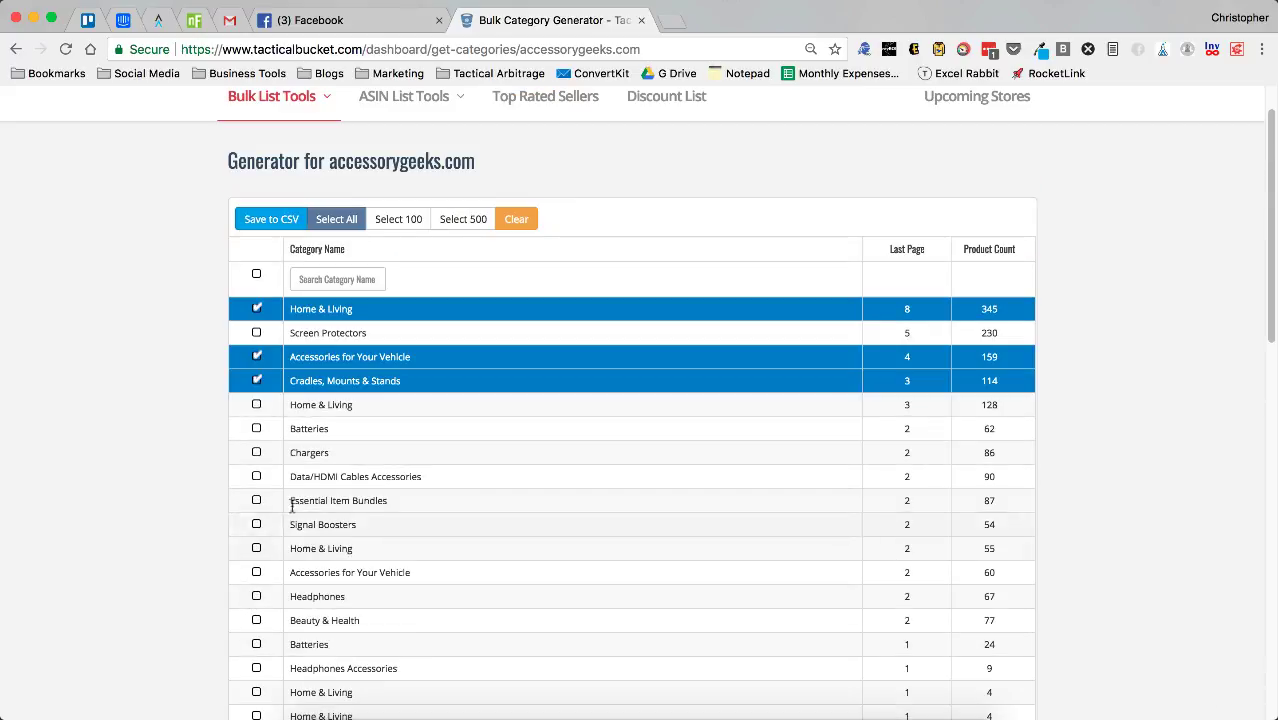
Select all categories except Screen Protectors, Cradles, Batteries, Chargers and Data/HDMI Cables, then export to CSV.
click(338, 222)
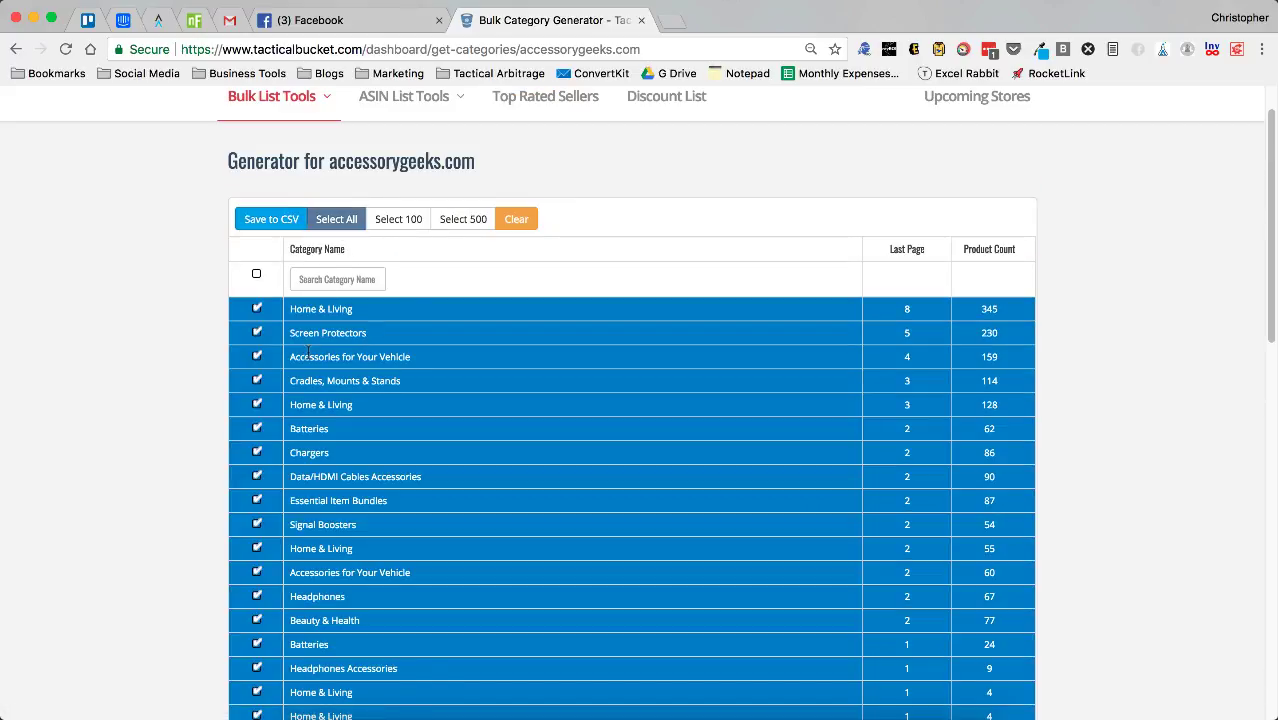
click(256, 334)
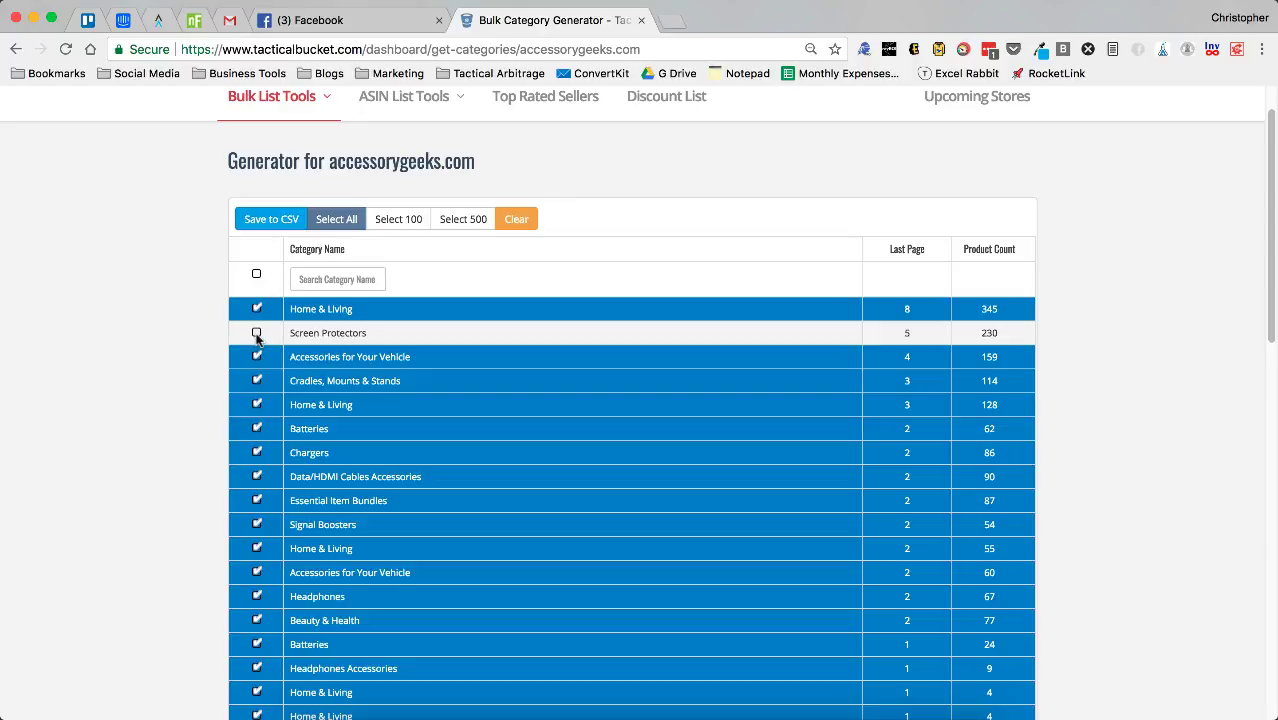
scroll(261, 358, down, 1)
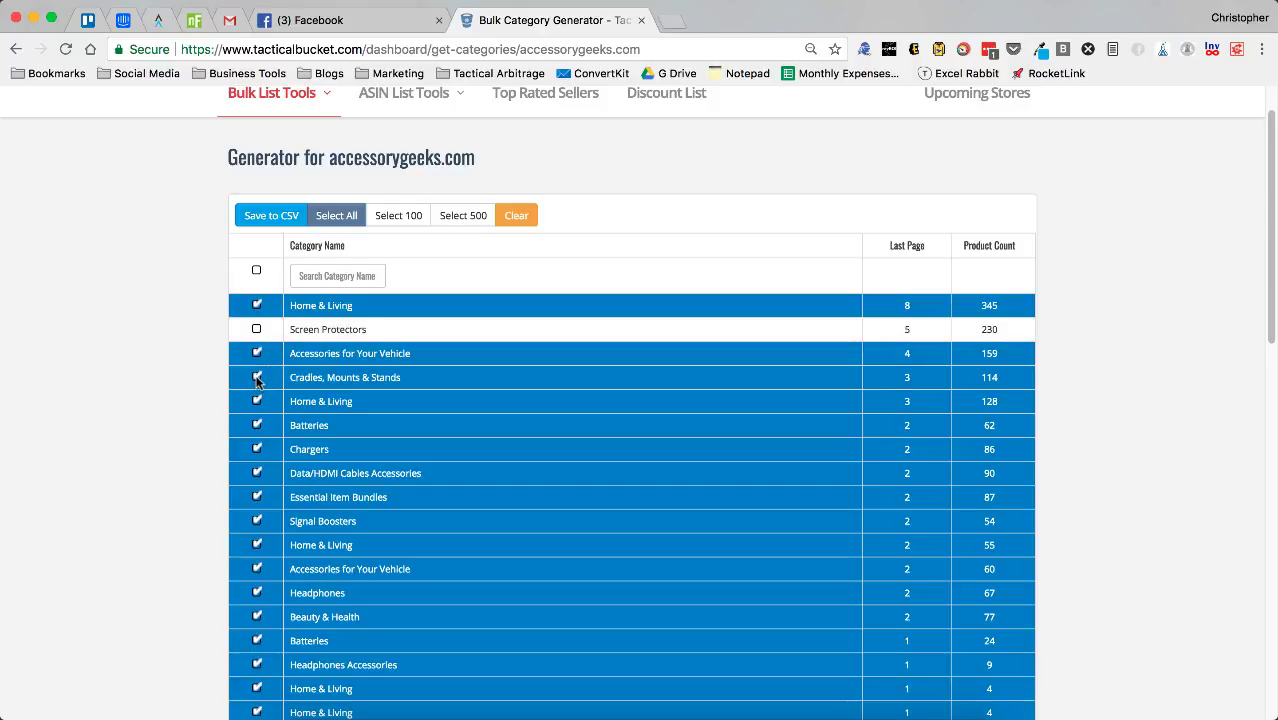
click(256, 378)
scroll(258, 388, down, 1)
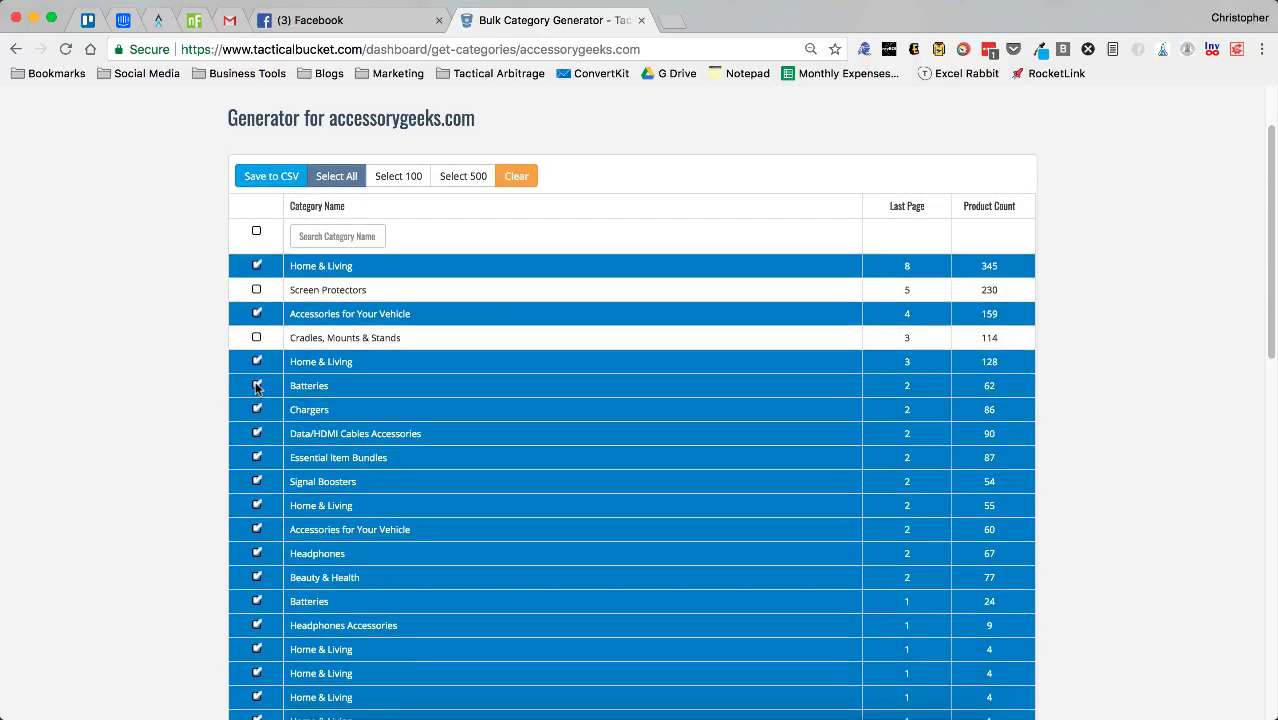
click(257, 387)
click(256, 410)
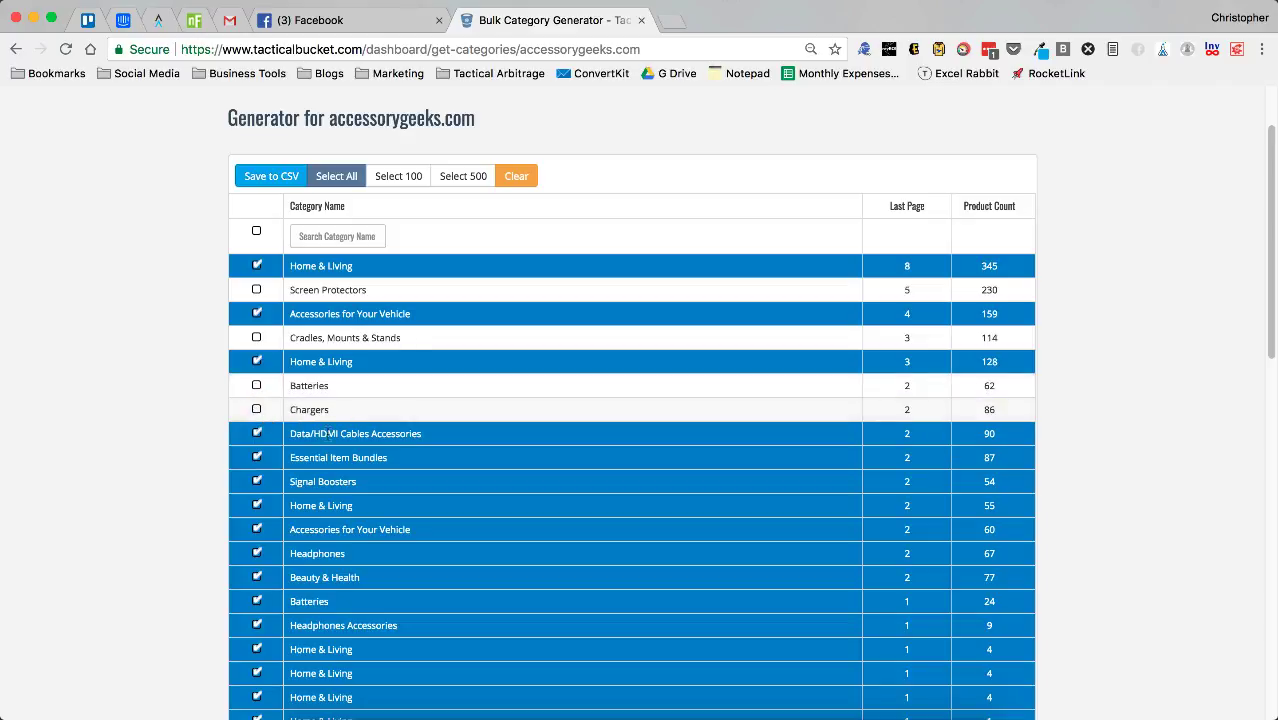
click(257, 433)
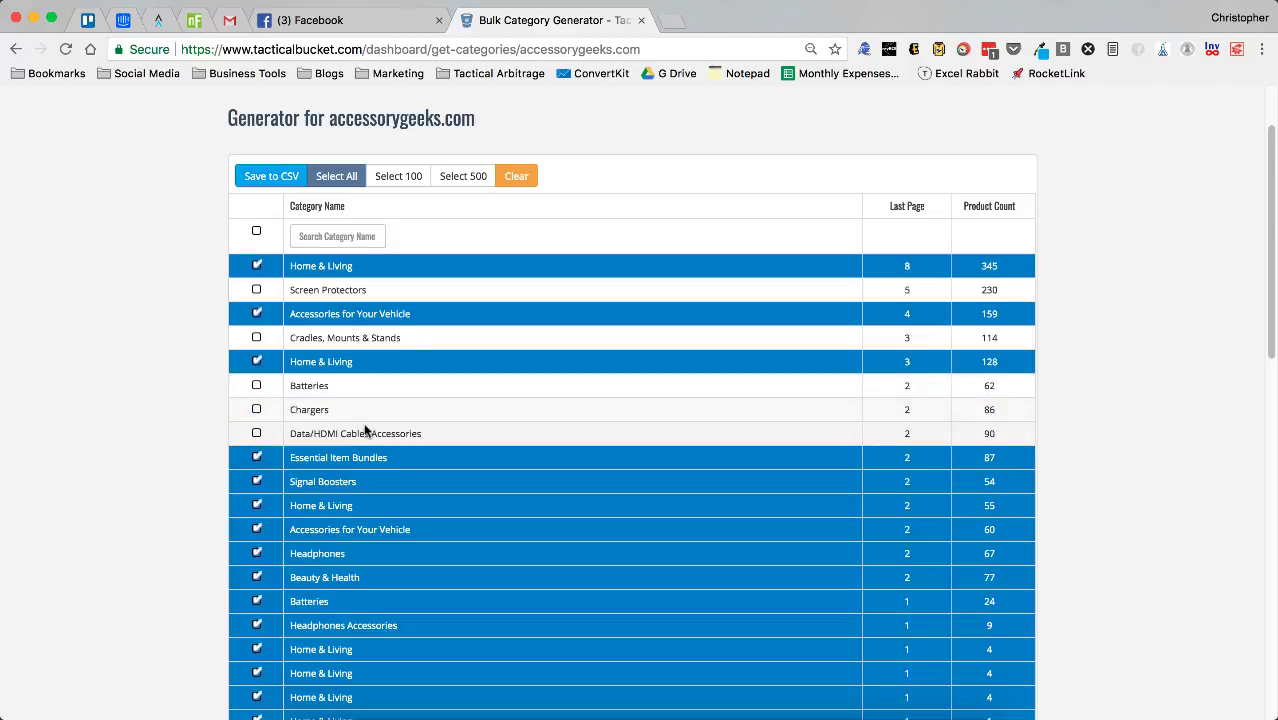
scroll(365, 428, down, 8)
scroll(366, 430, down, 10)
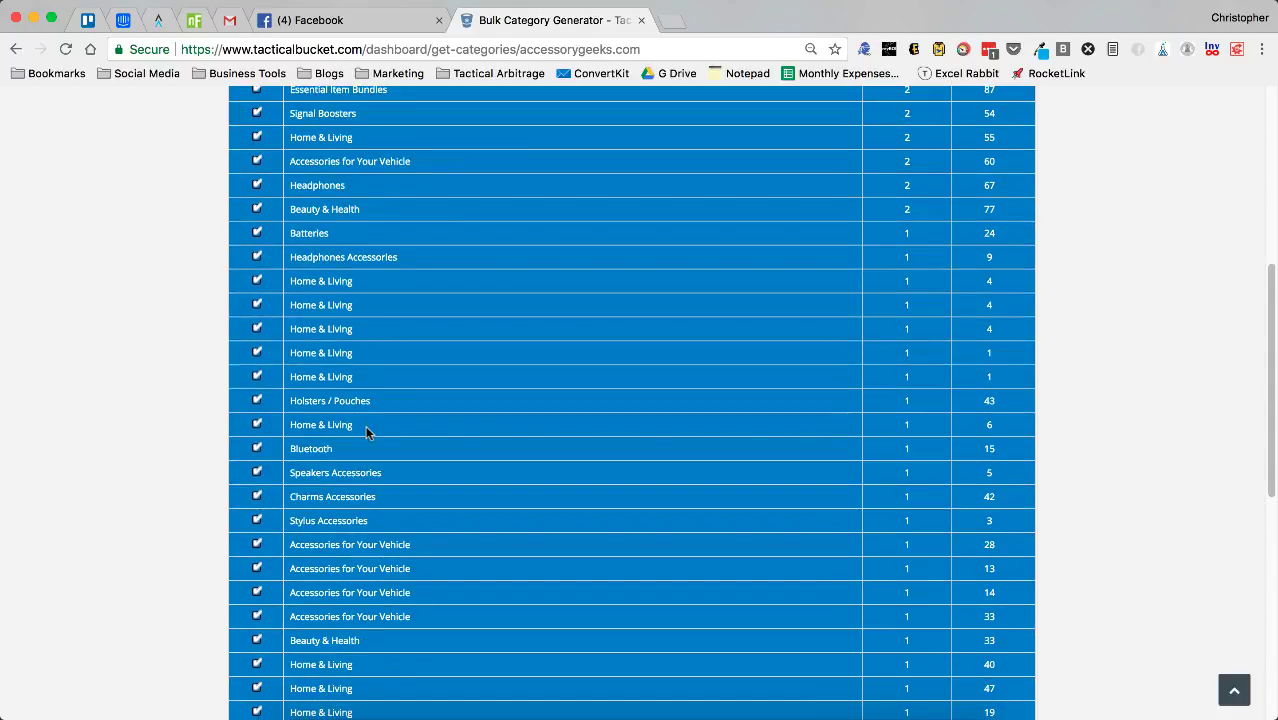
scroll(366, 430, up, 20)
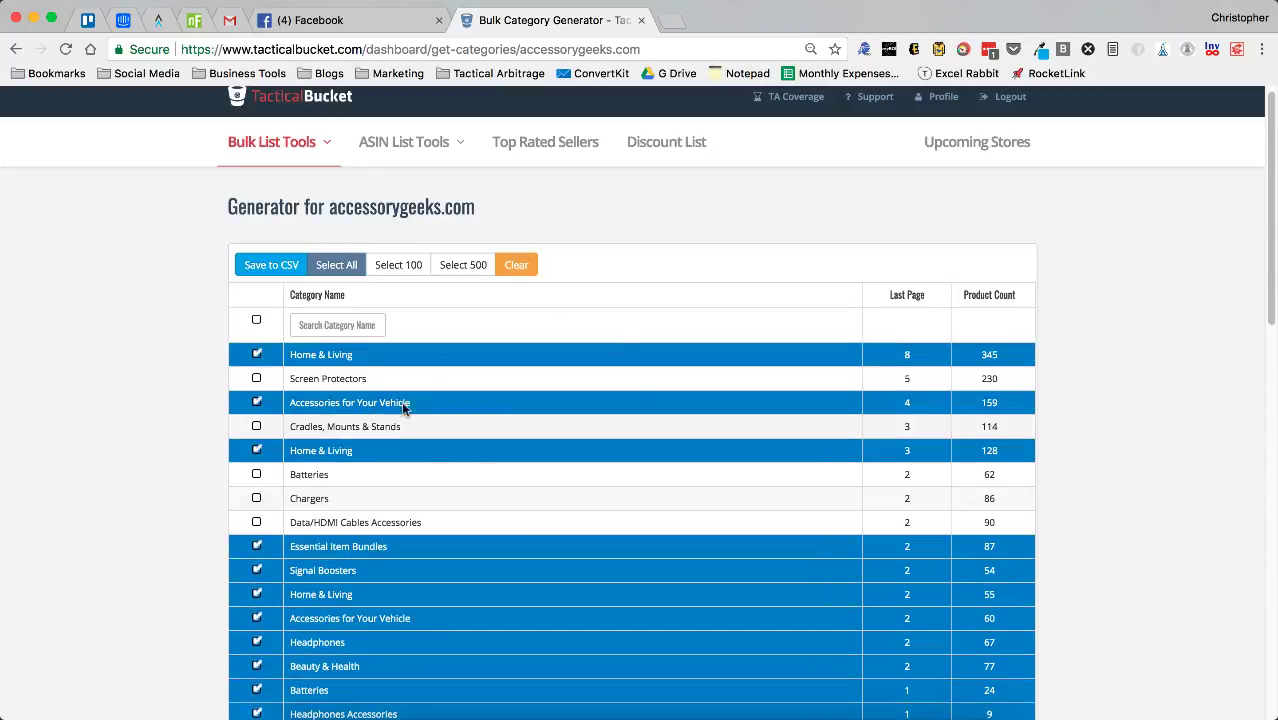
click(279, 275)
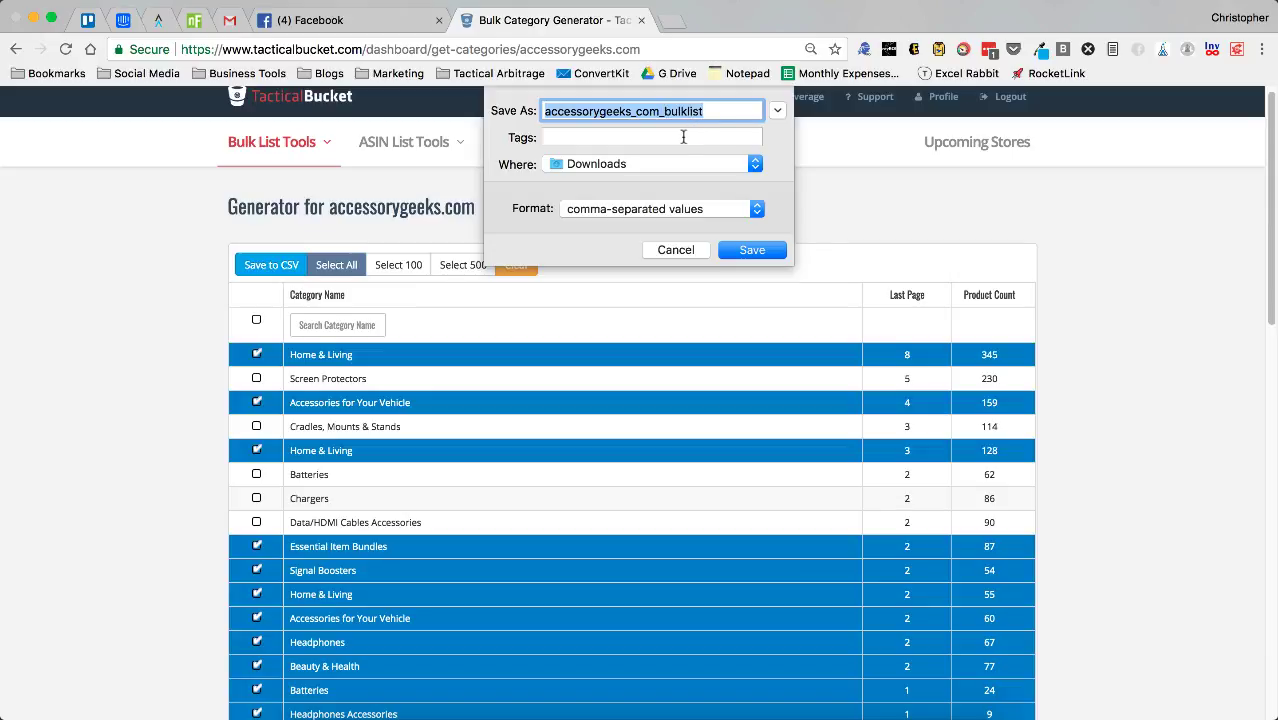
Save the CSV as accessorygeeks_com_bulklist in Downloads.
click(745, 253)
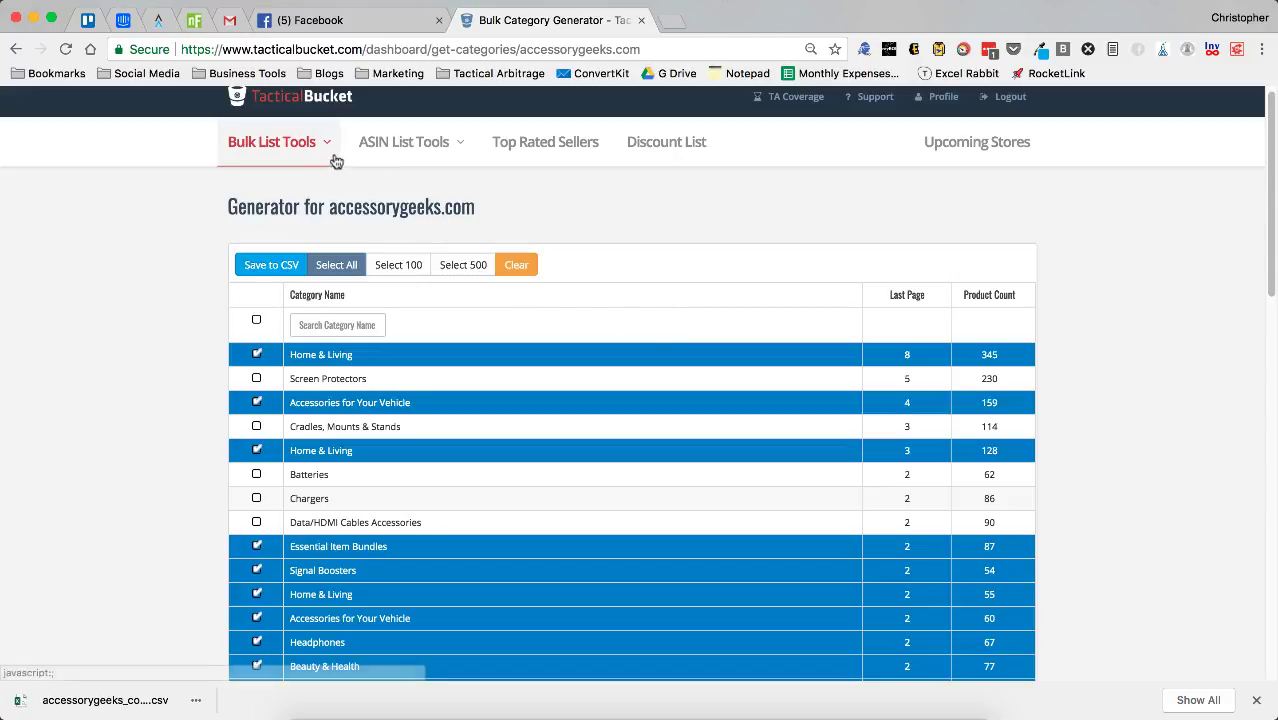
Open Multi Store Bulk List, pick an Xpath option, and filter to Title type and USA.
mouse_move(330, 146)
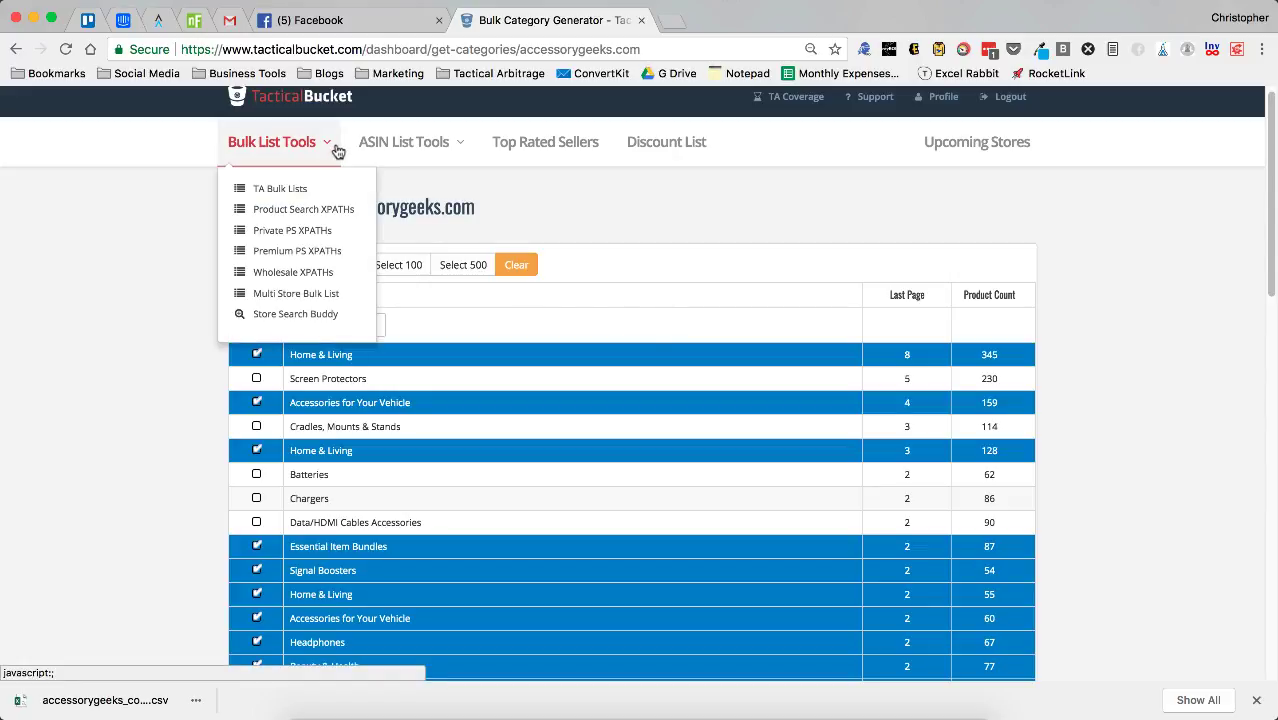
click(320, 293)
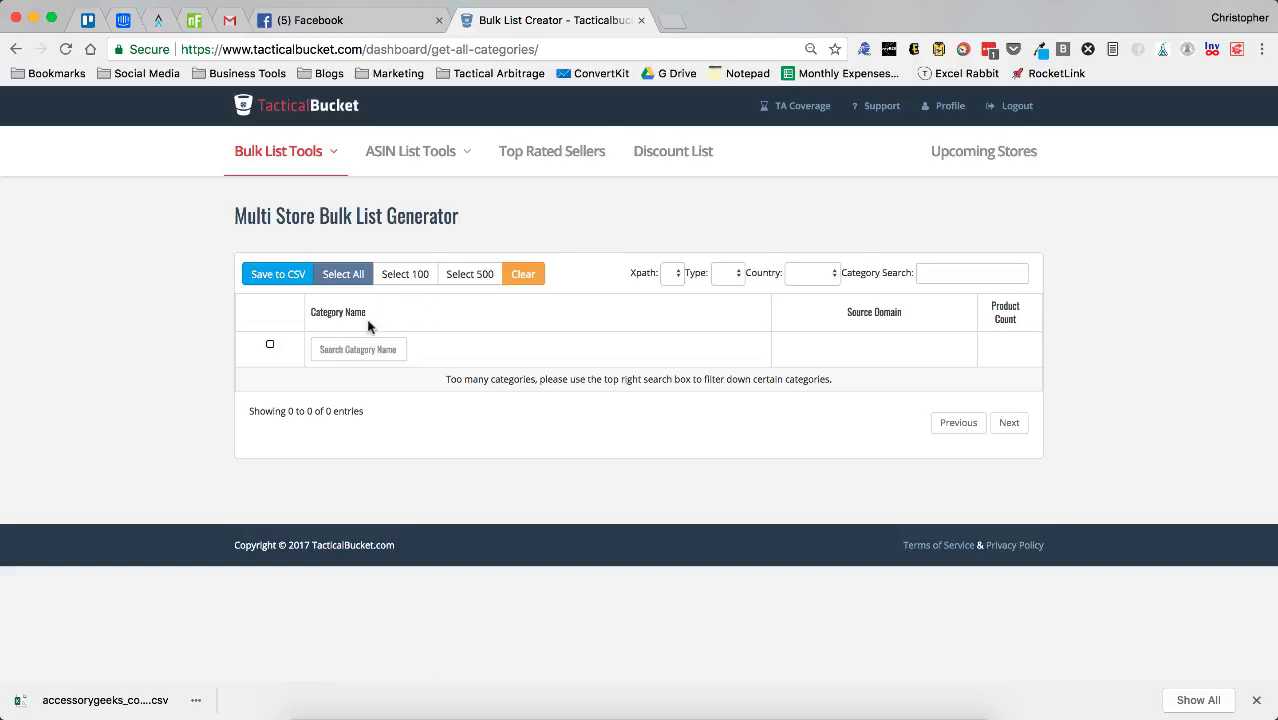
click(676, 275)
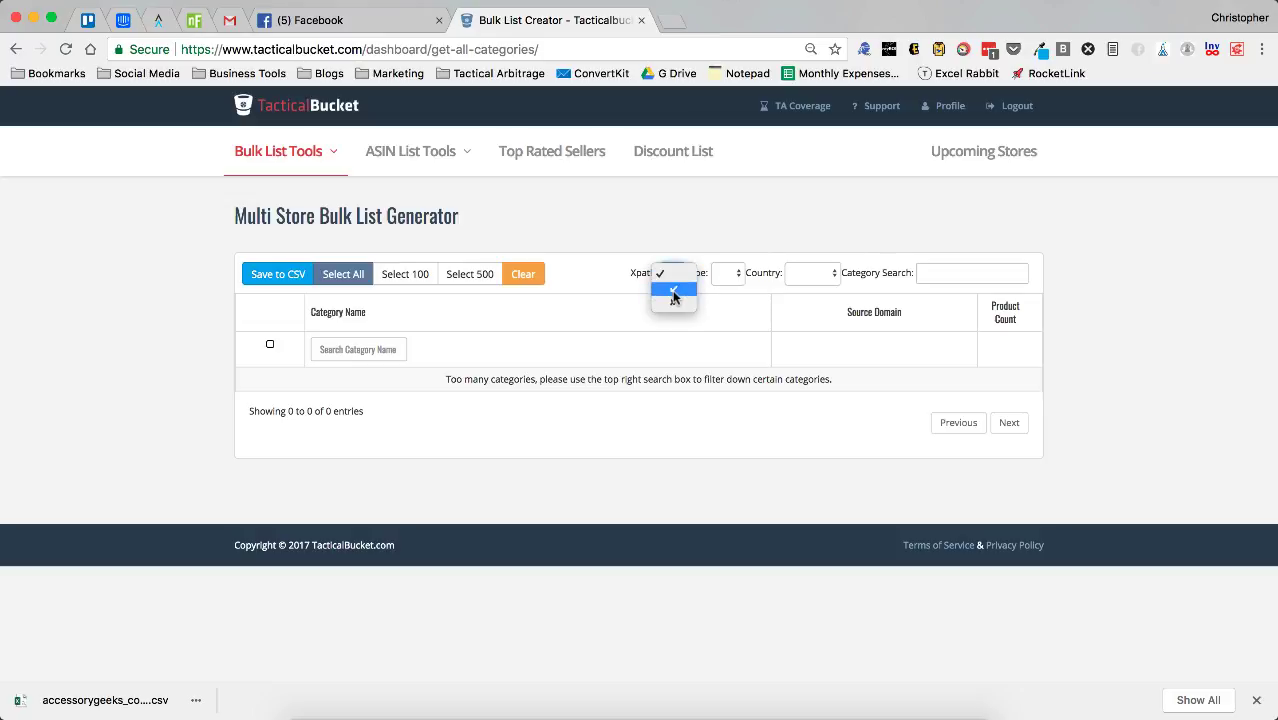
click(739, 274)
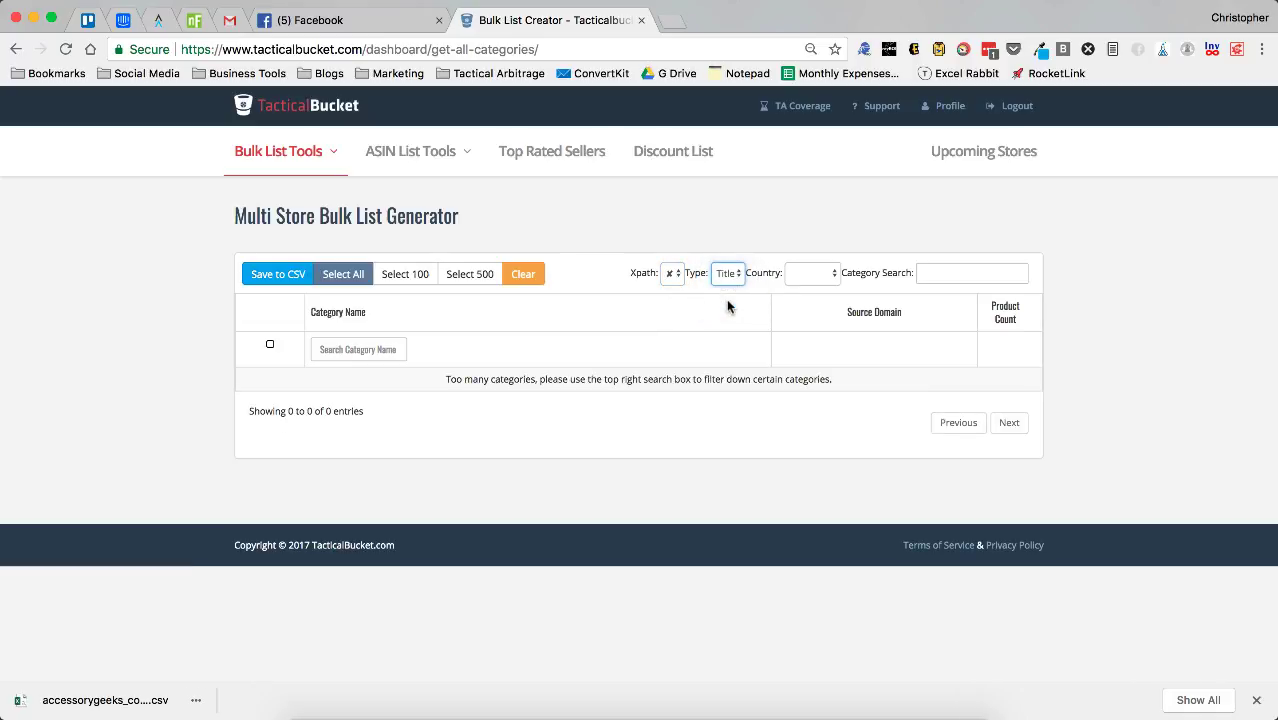
click(831, 275)
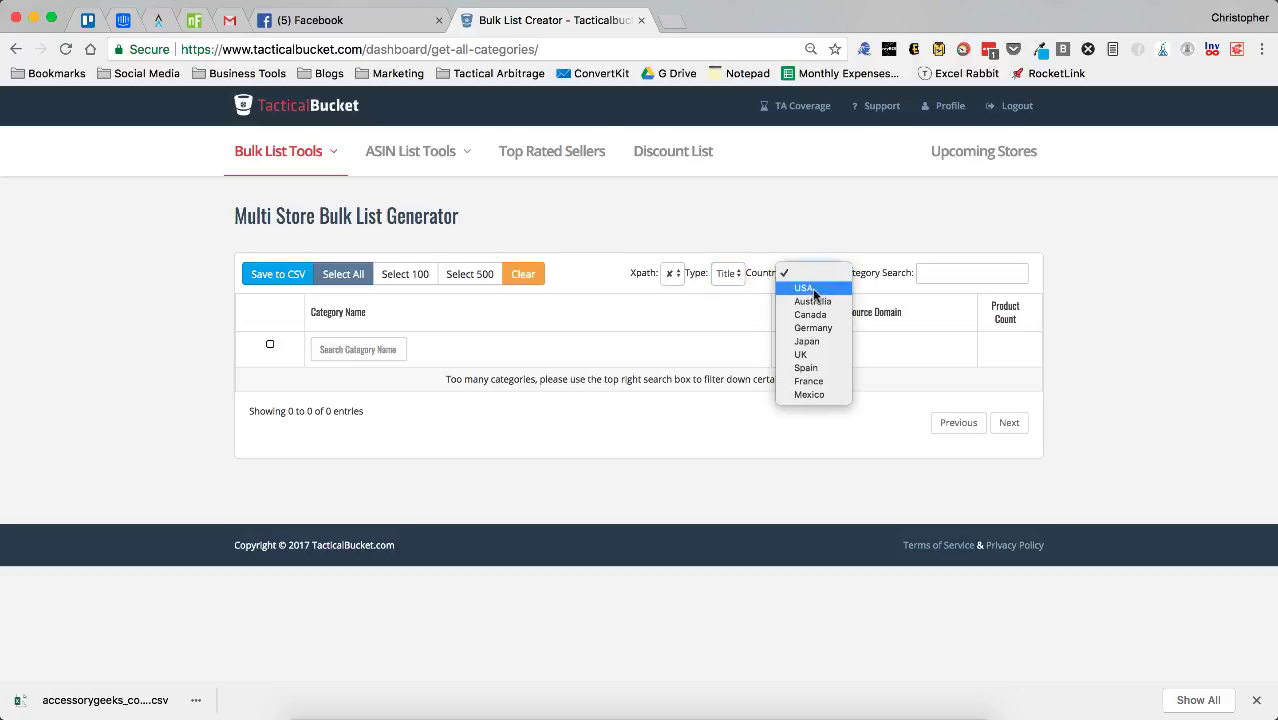
click(812, 289)
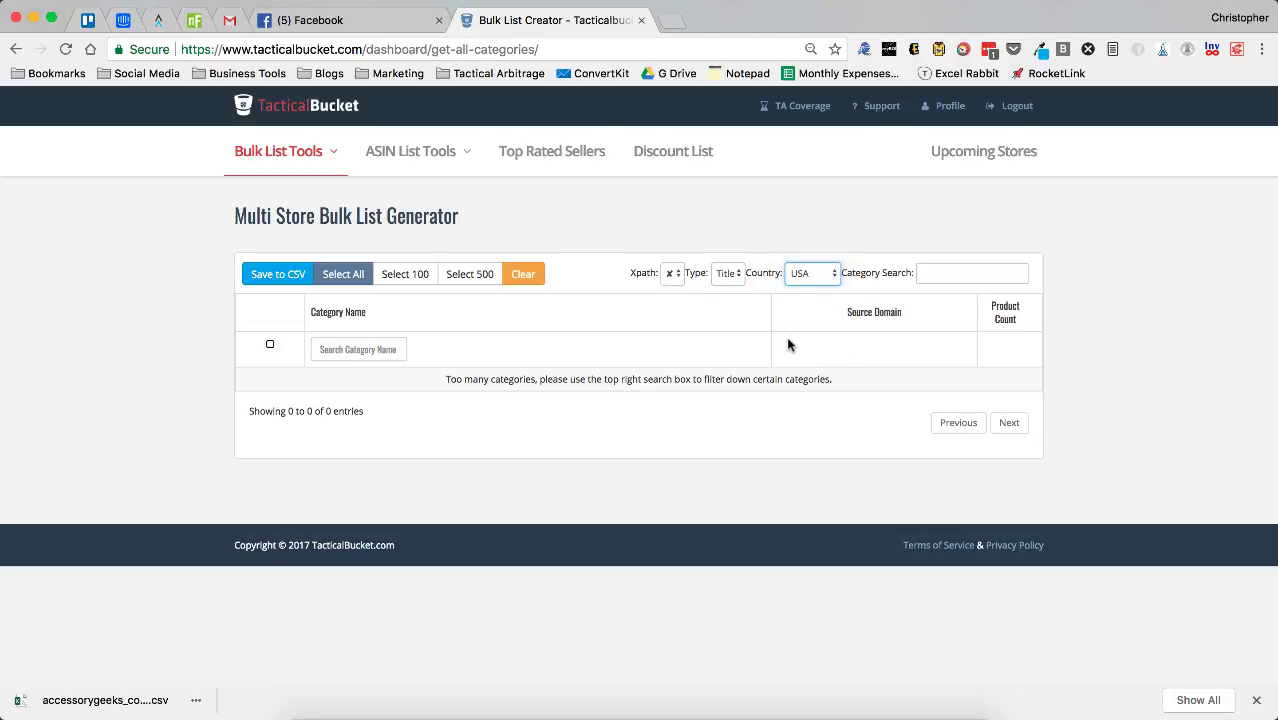
Search the categories for 'toys'.
click(945, 276)
text(toys)
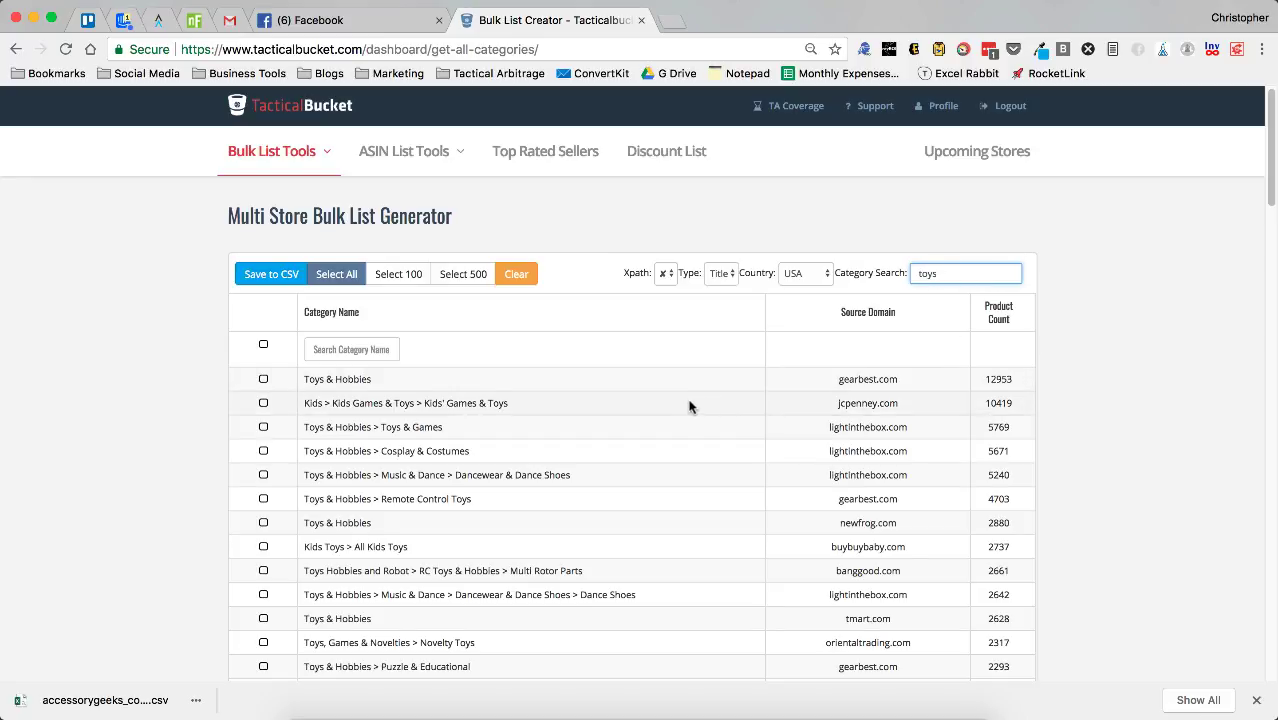
scroll(683, 407, down, 20)
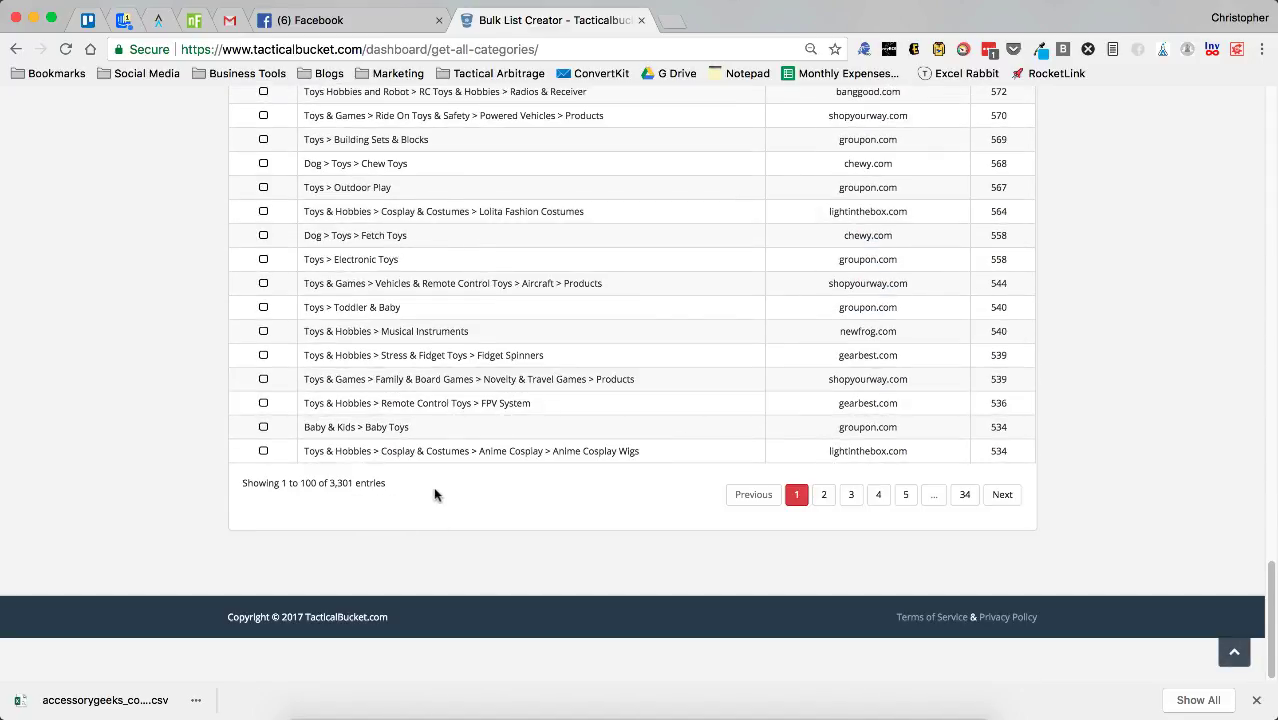
scroll(491, 490, up, 15)
scroll(491, 490, up, 5)
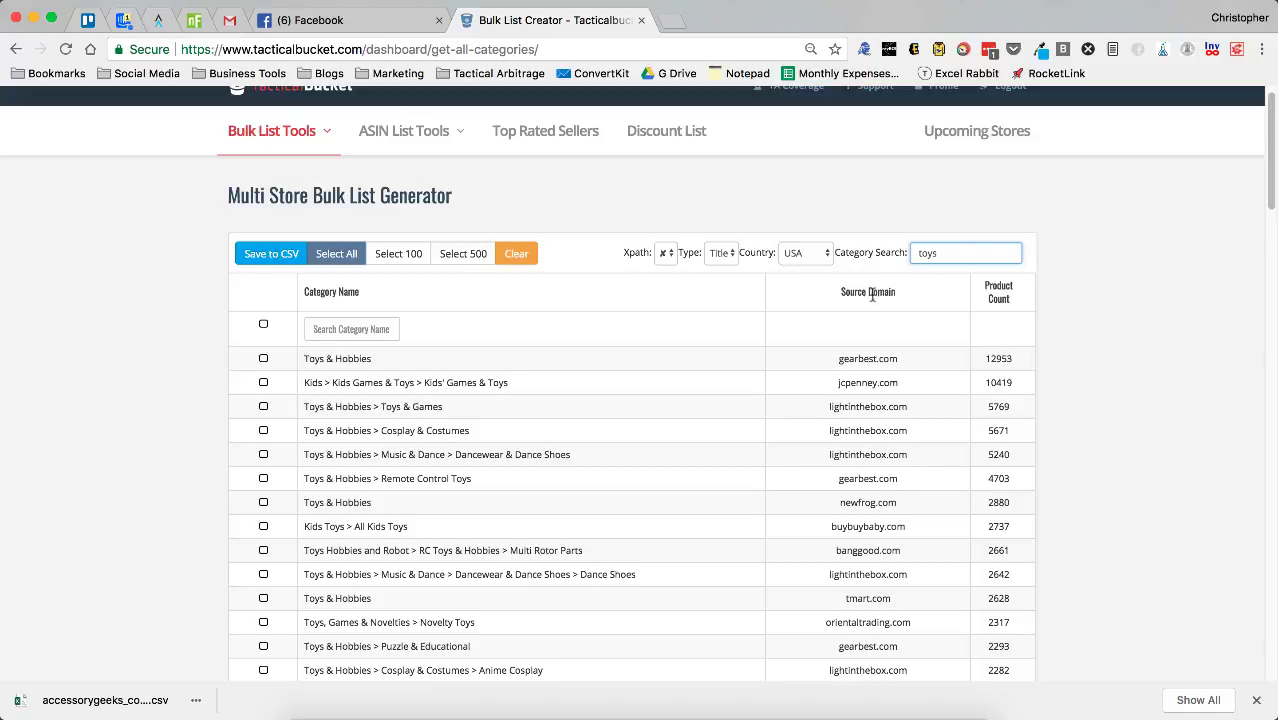
Try sorting by product count, source domain and name, ending with product count descending.
click(998, 292)
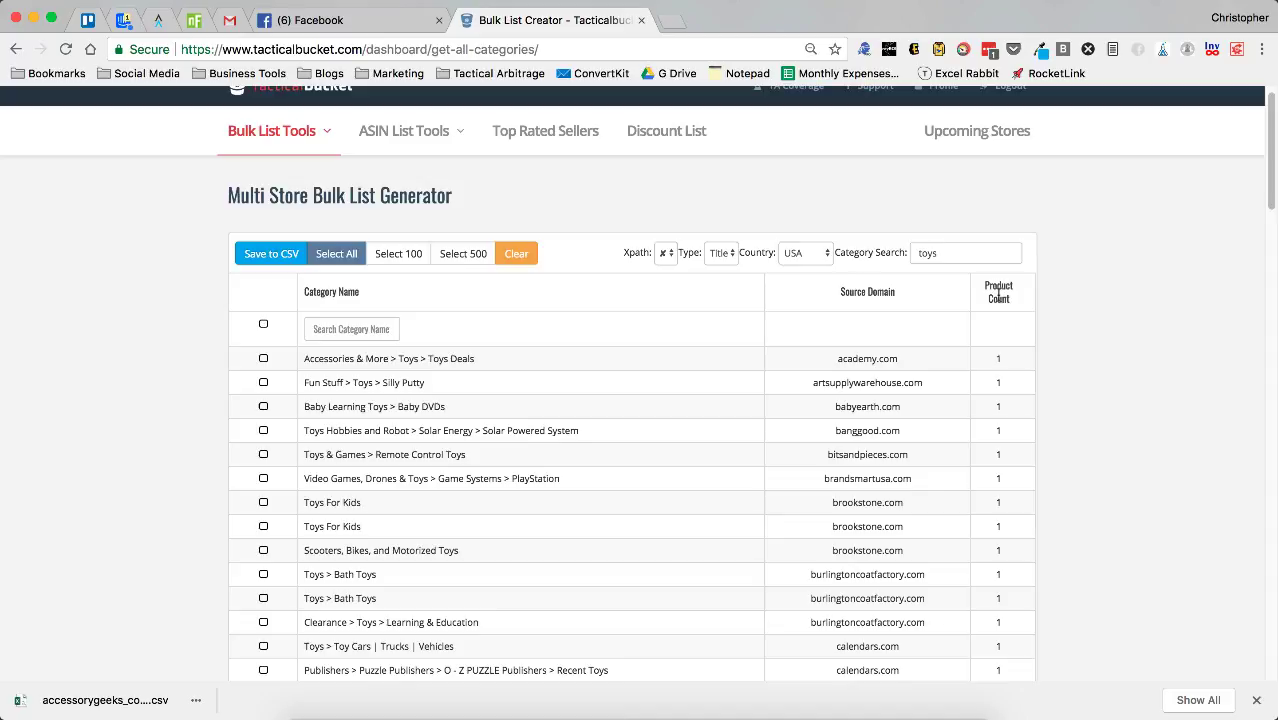
click(998, 292)
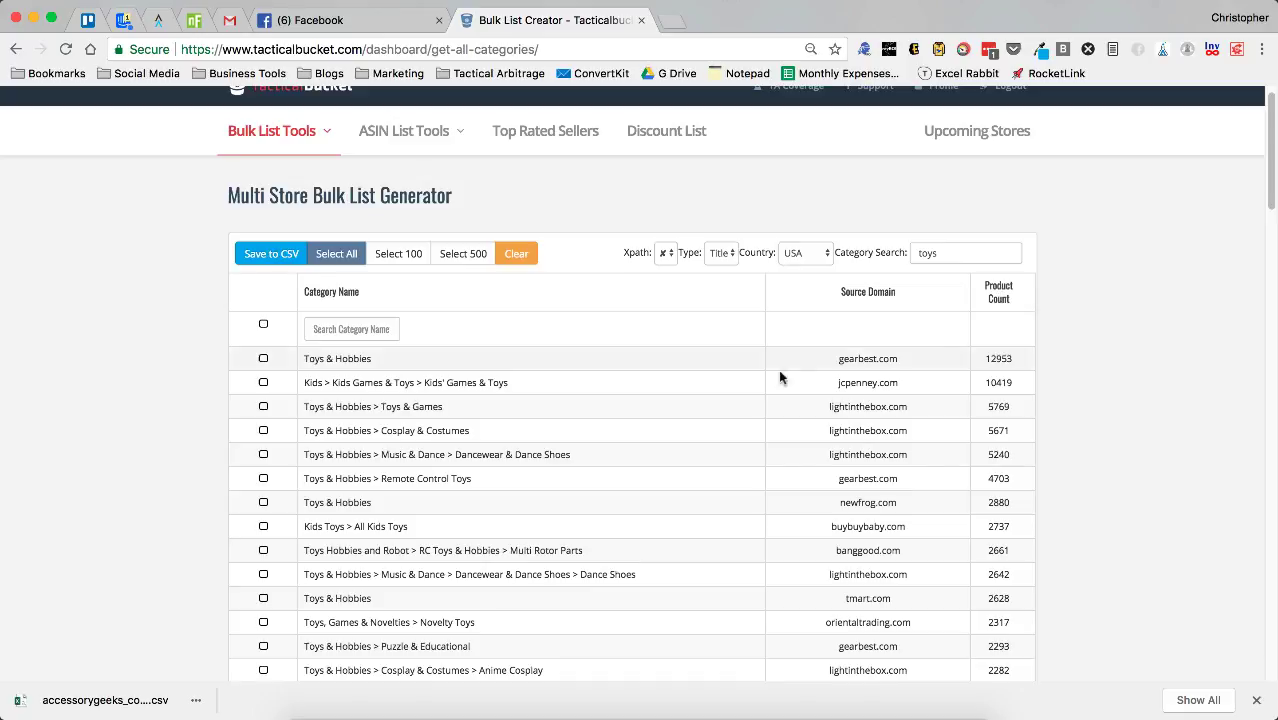
click(867, 293)
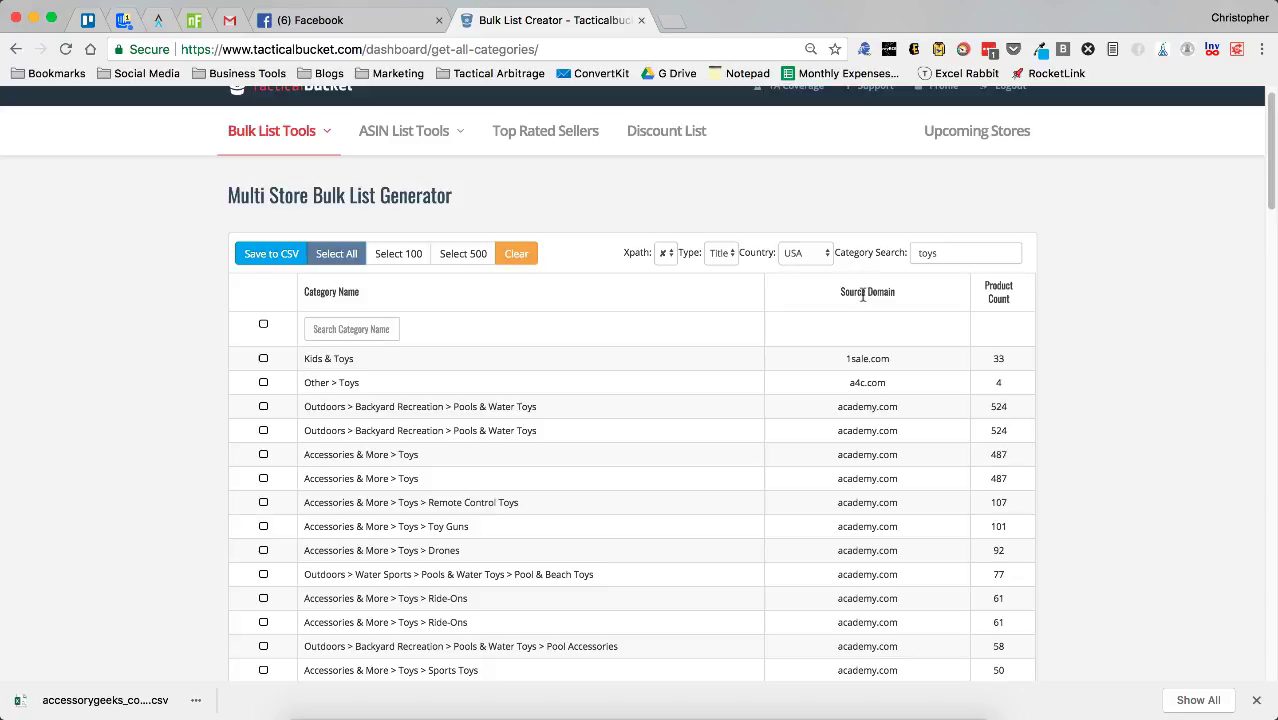
click(863, 293)
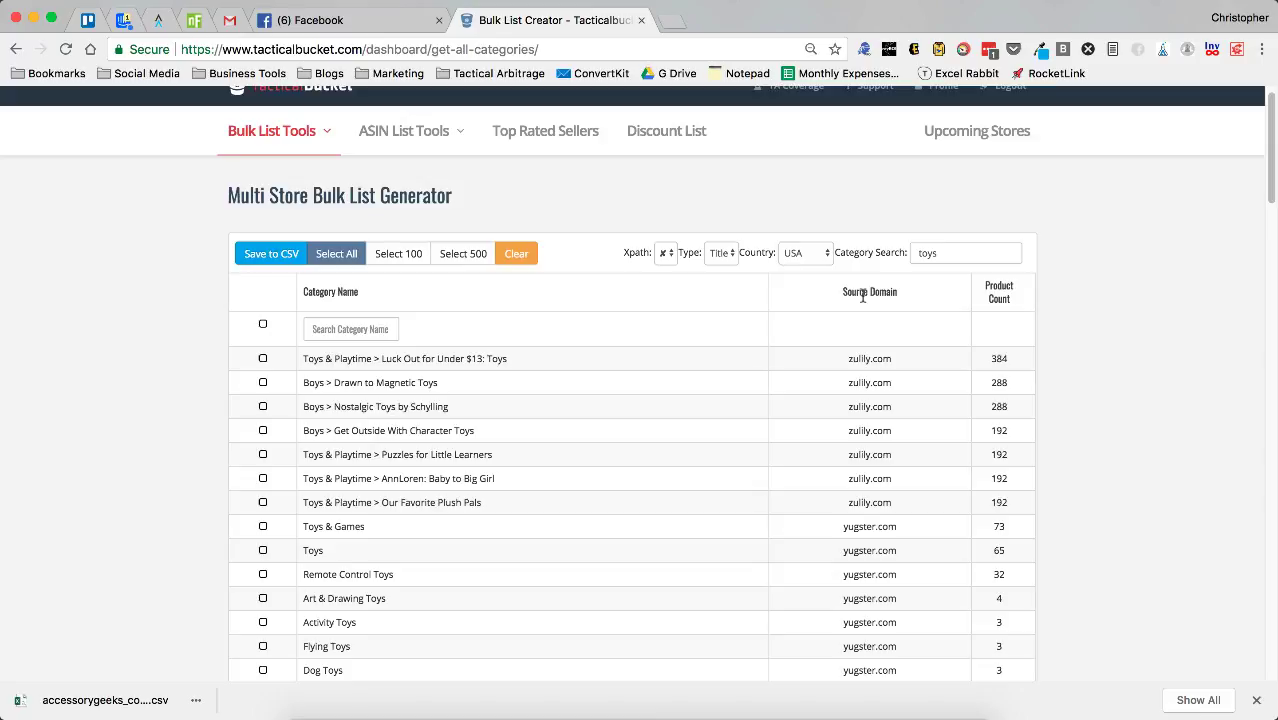
click(316, 293)
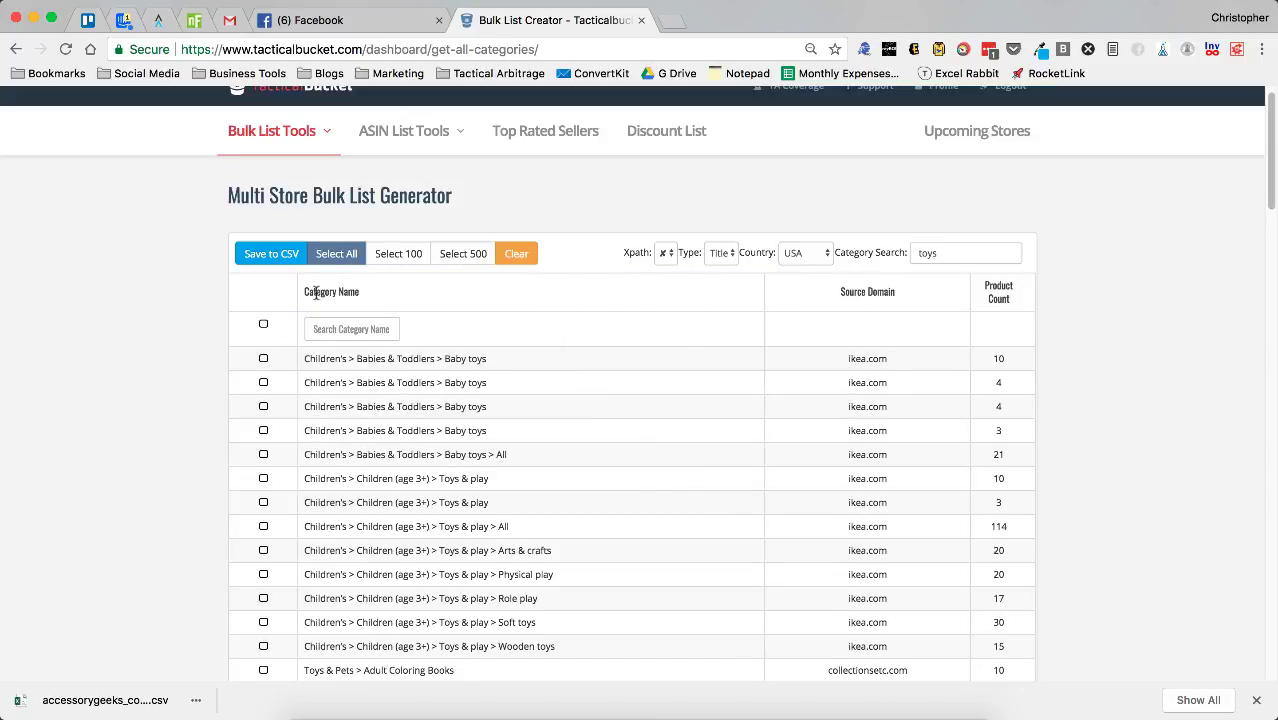
click(316, 293)
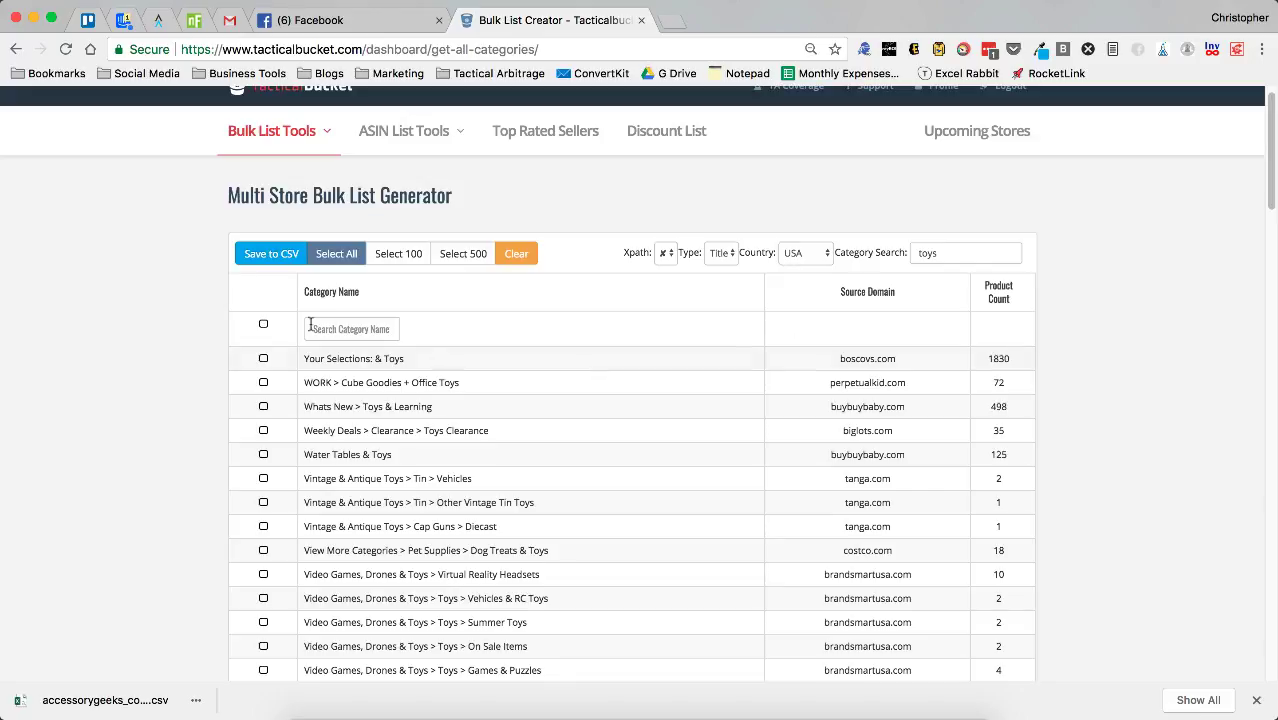
click(998, 292)
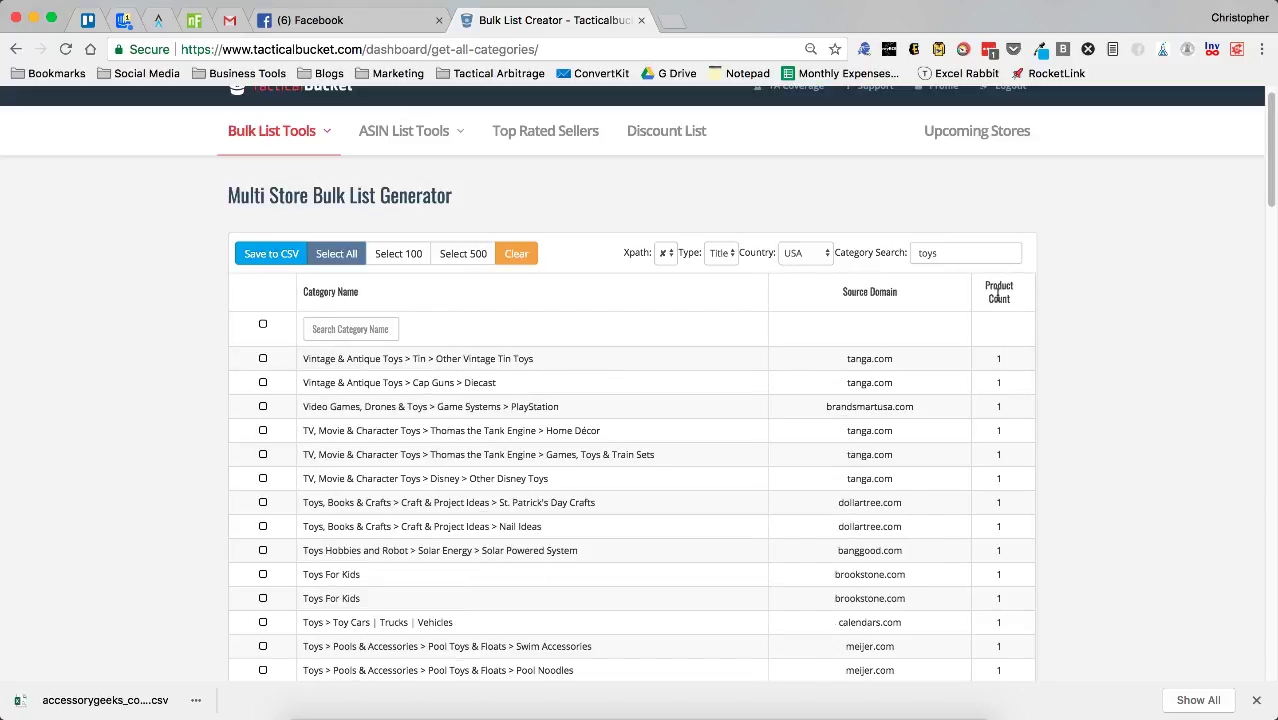
click(998, 292)
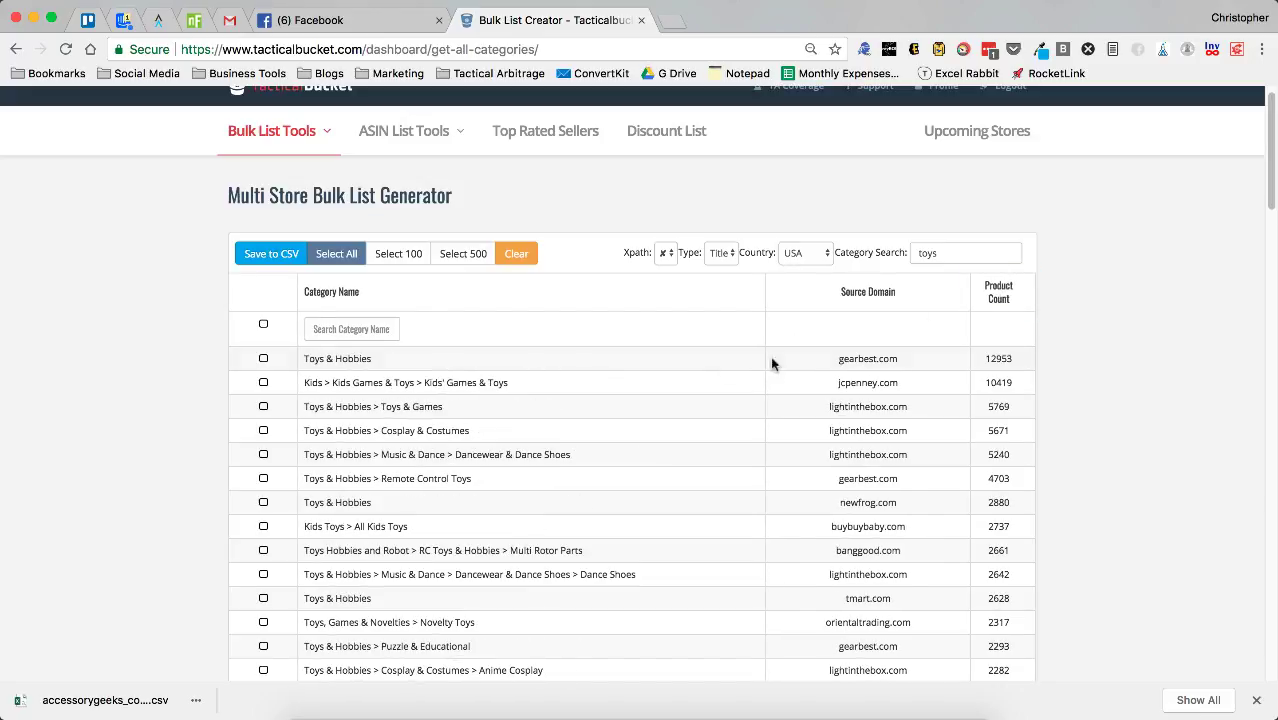
Check the top 500 toys categories with Select 500.
click(457, 255)
scroll(464, 378, down, 20)
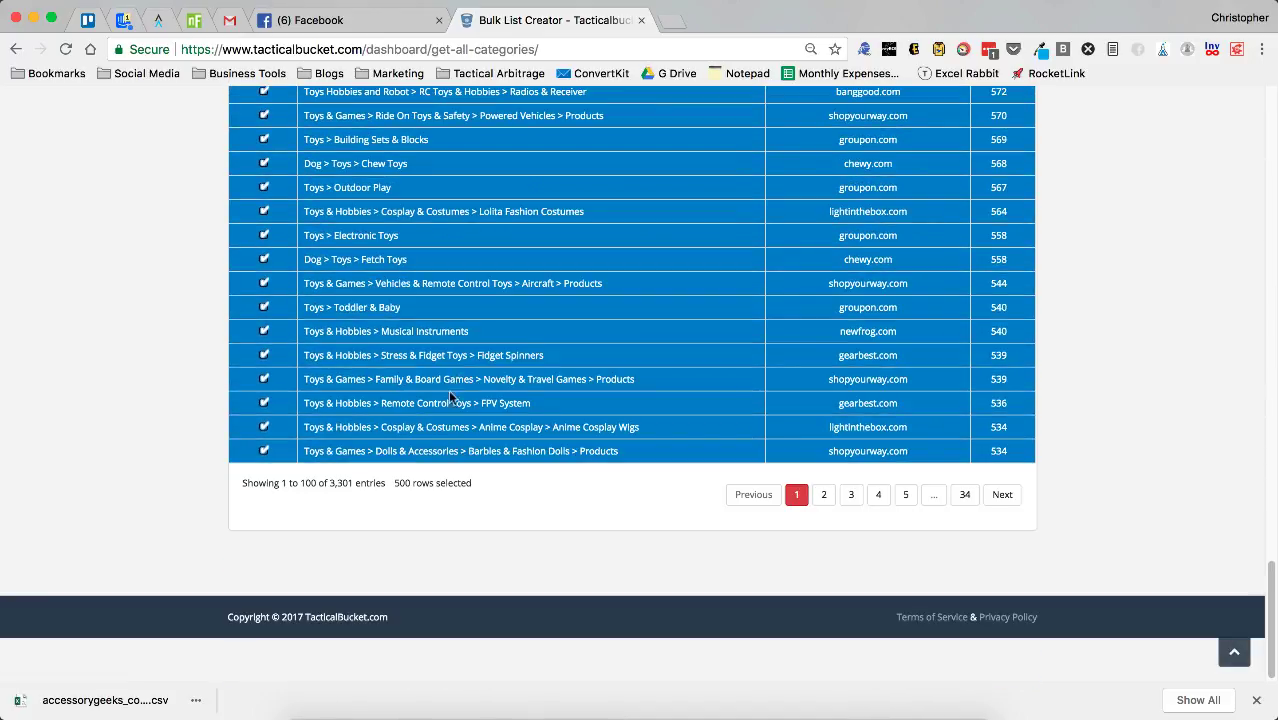
scroll(444, 404, up, 2)
scroll(444, 405, up, 20)
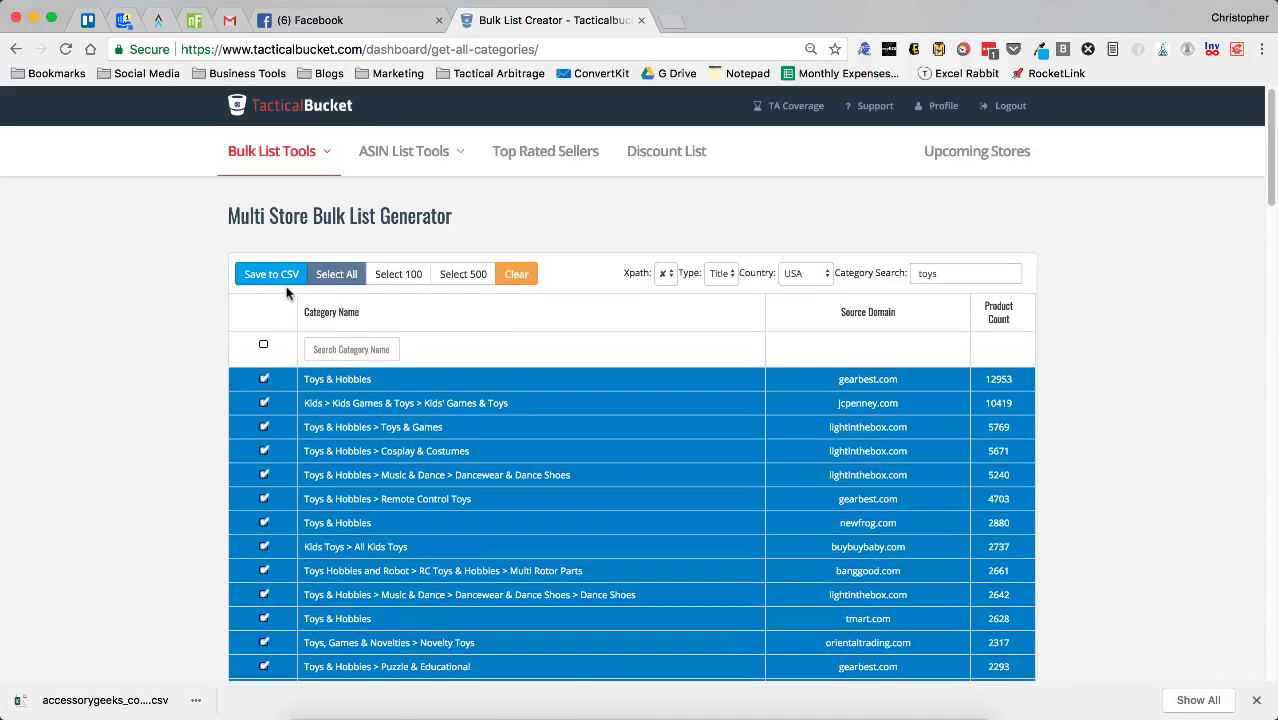
Export them to CSV named multi_store_ta_list_toys in Downloads.
click(282, 277)
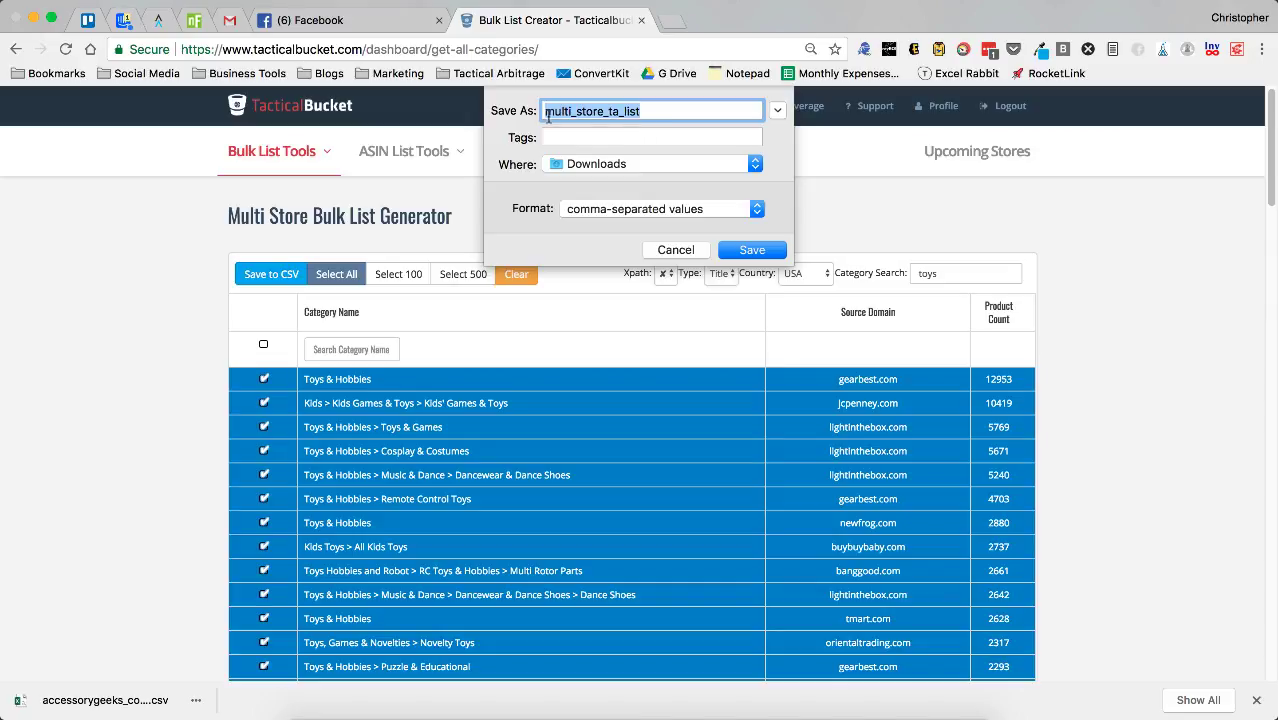
click(641, 111)
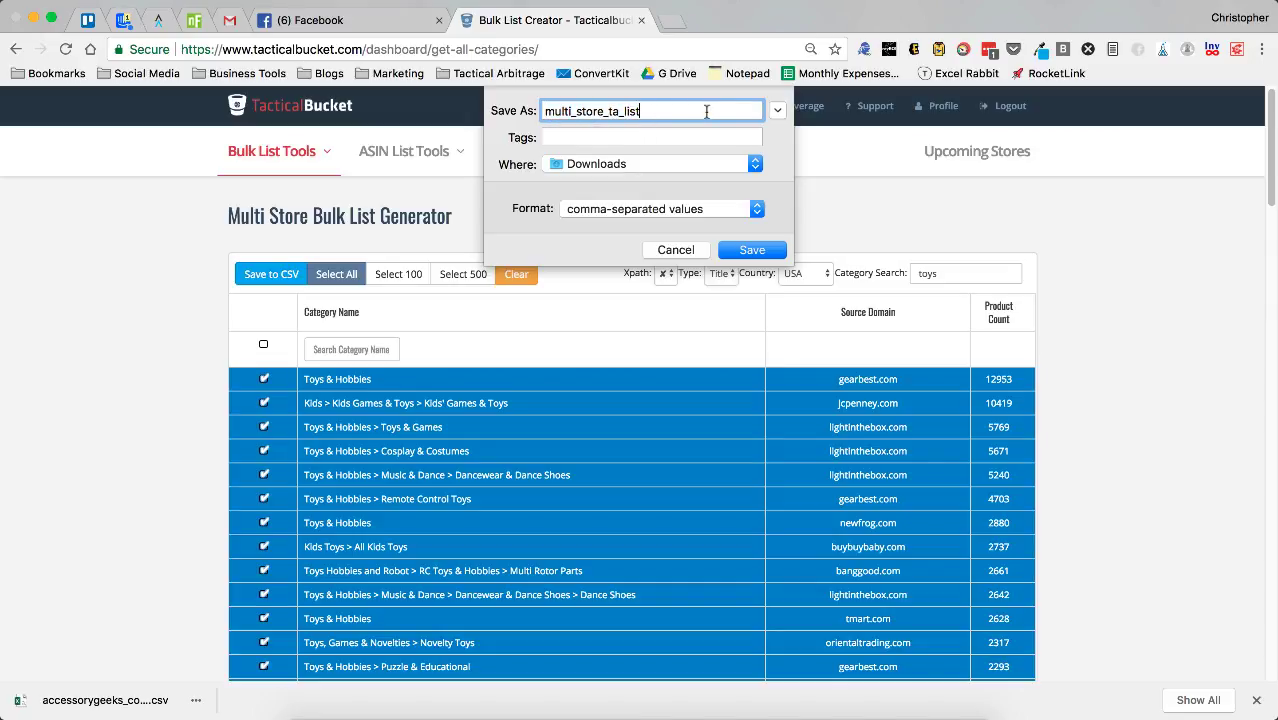
text(-)
key(BackSpace)
text(_toys)
click(779, 250)
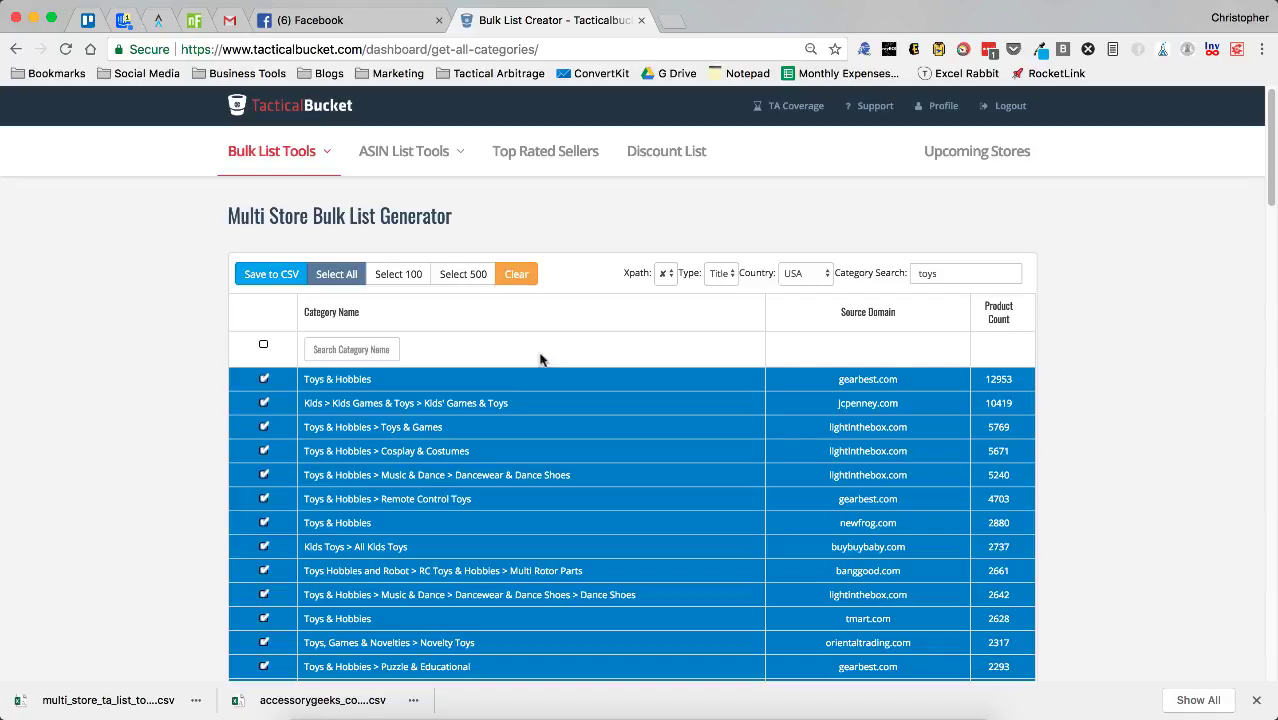
Replace the 'toys' search with 'grocery' and uncheck all selected rows.
double_click(963, 272)
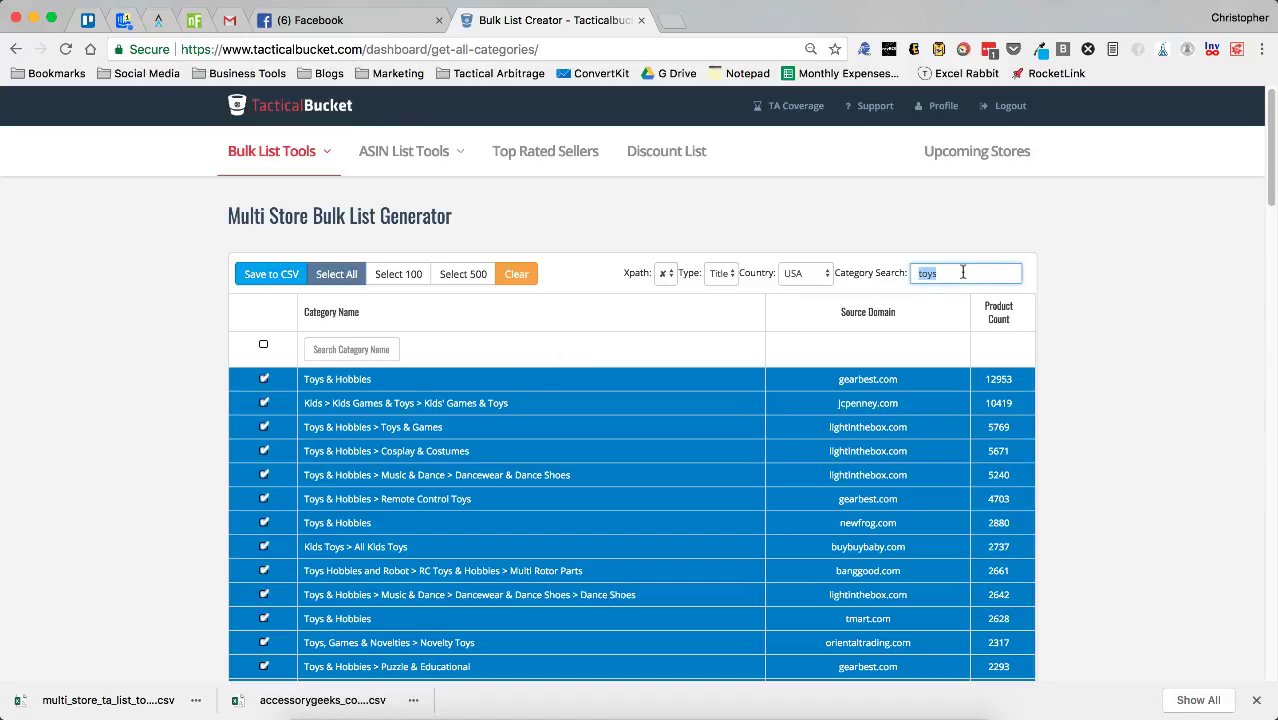
text(grocery)
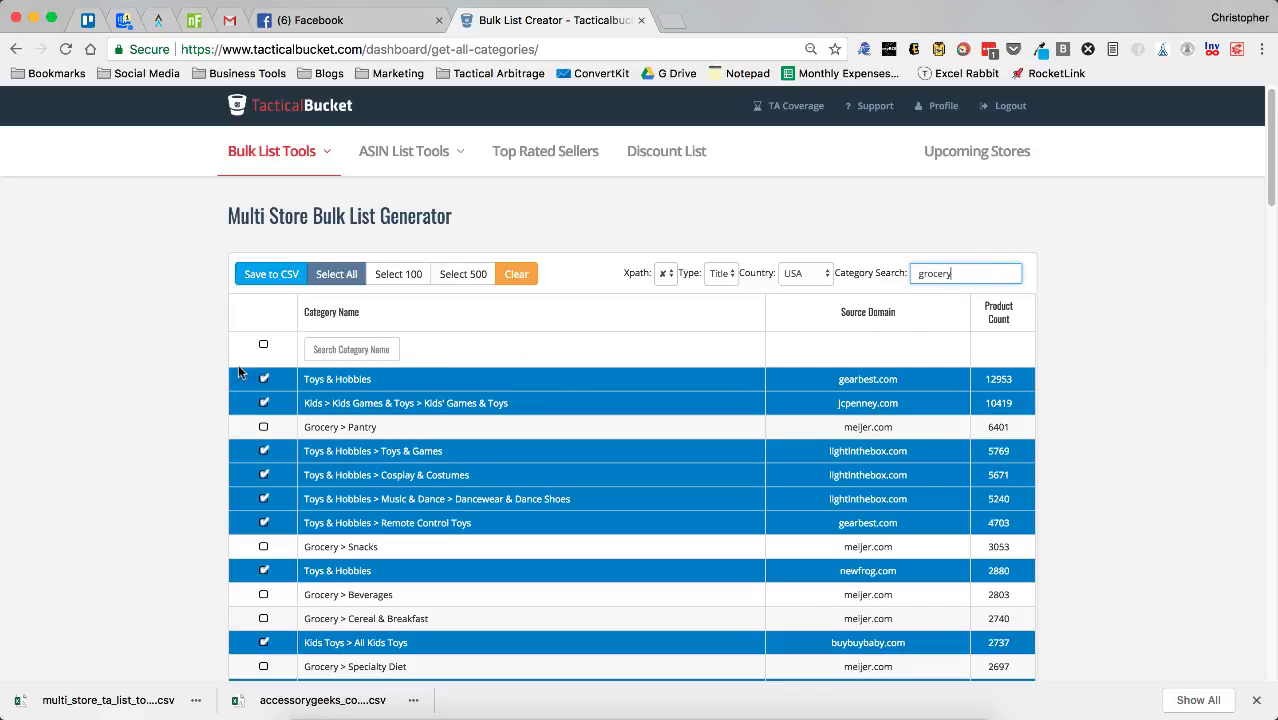
click(510, 276)
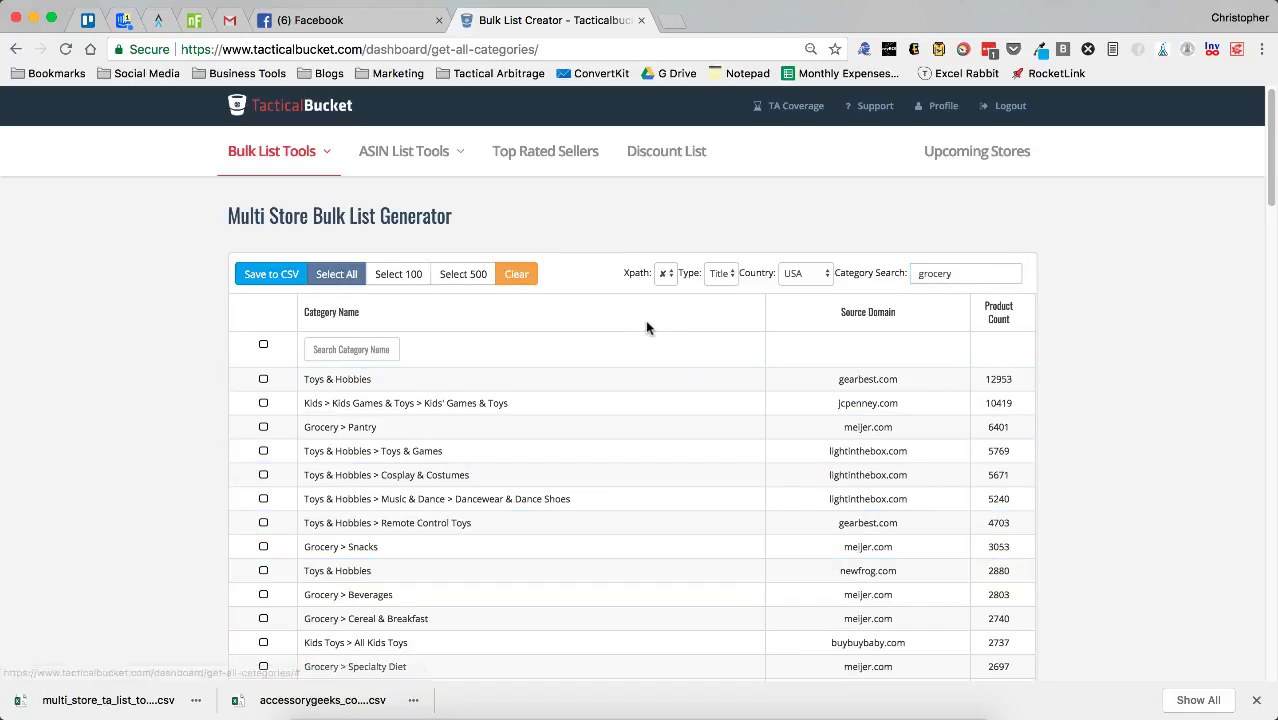
double_click(964, 275)
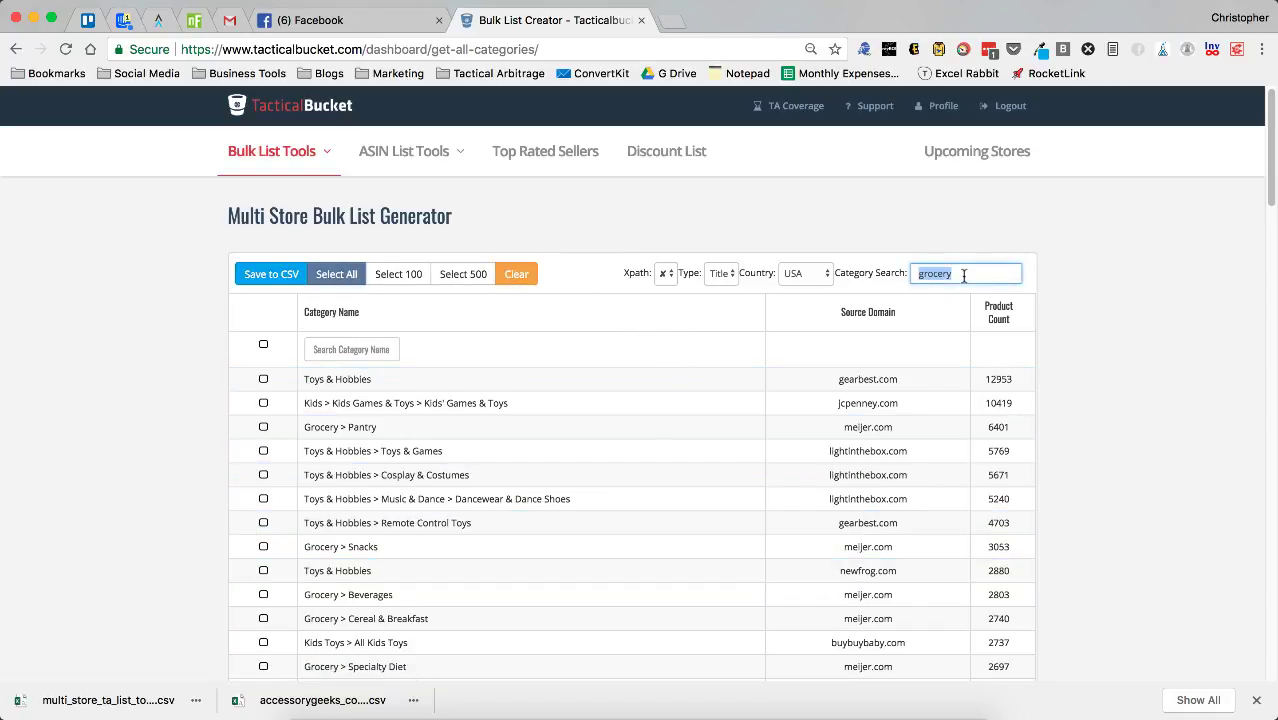
text(gro)
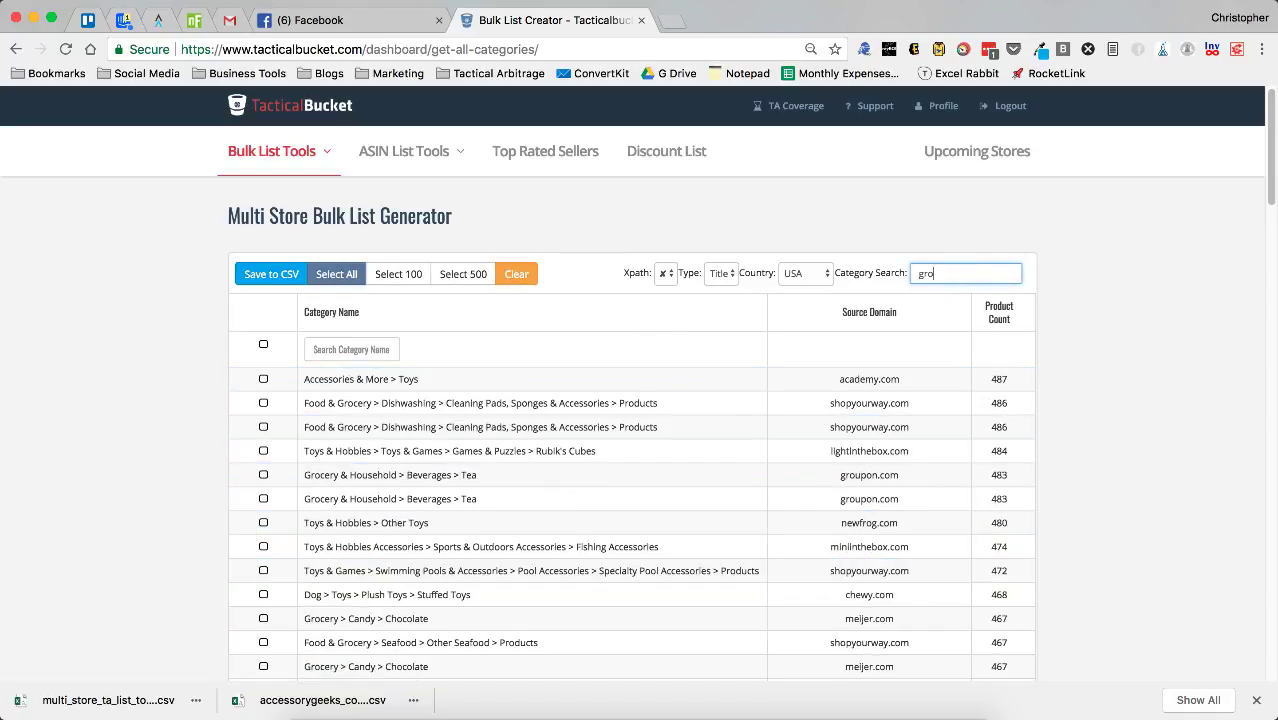
text(cery)
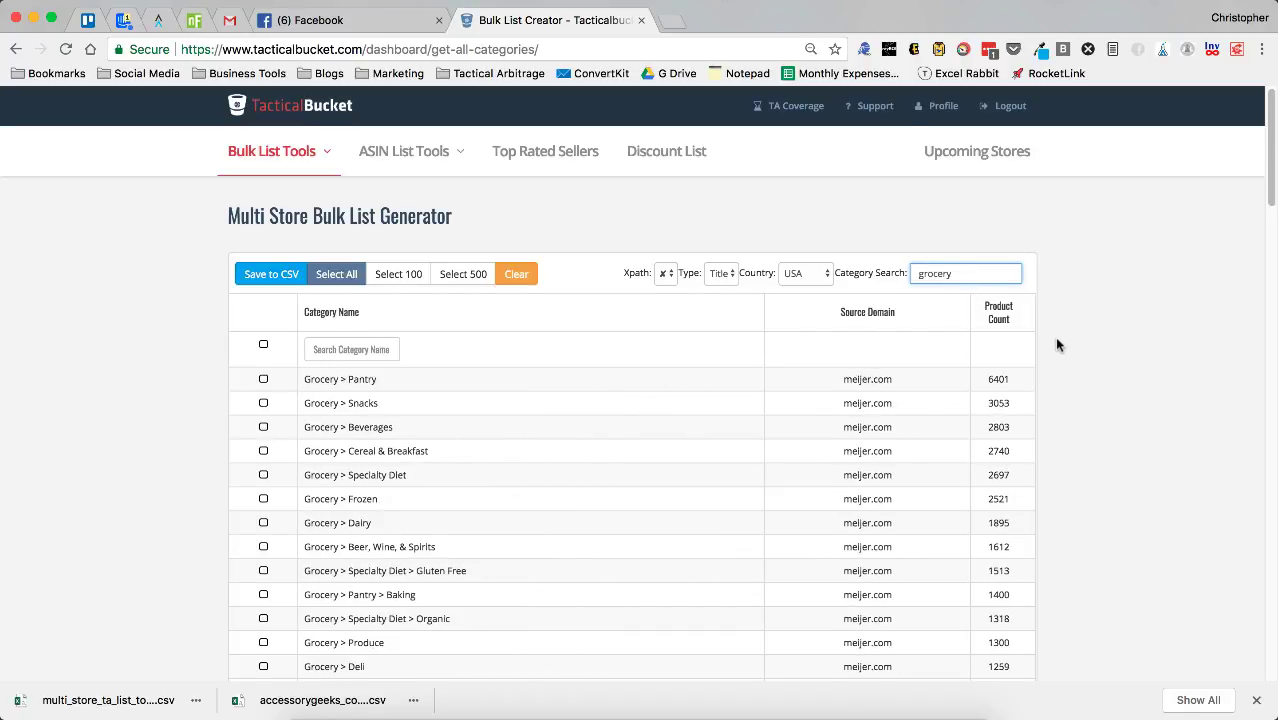
scroll(835, 408, down, 20)
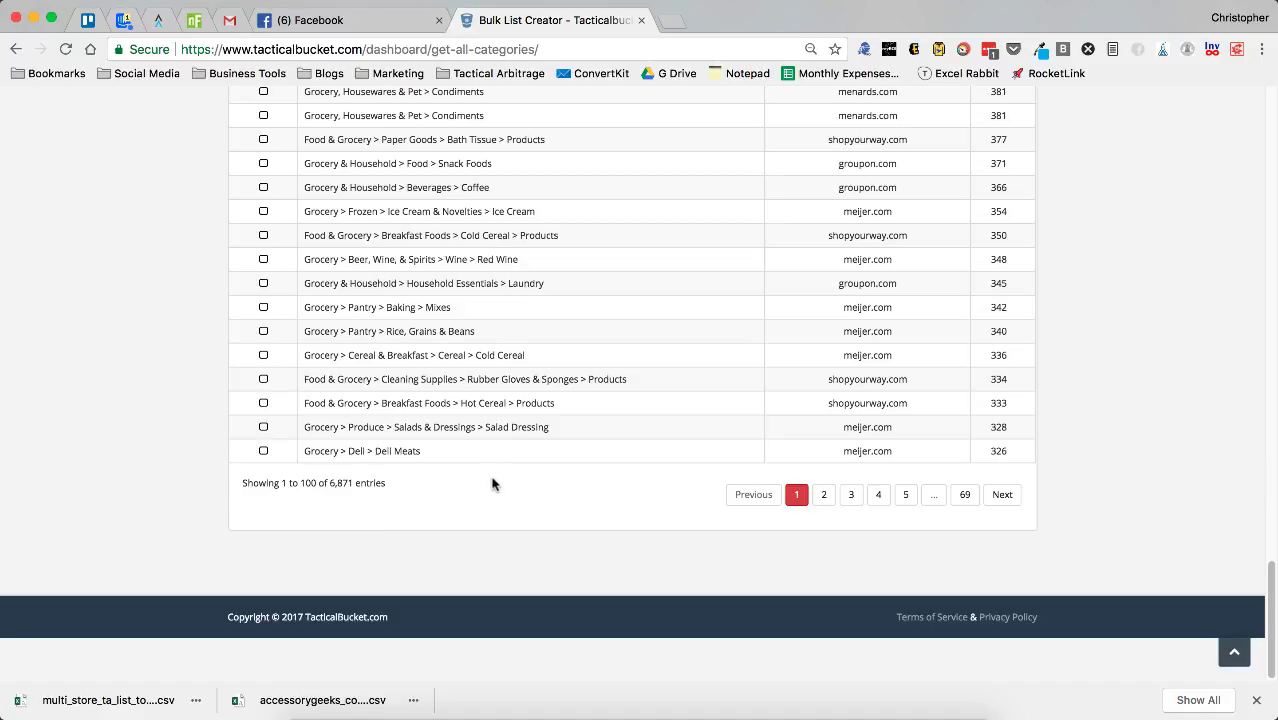
scroll(488, 488, up, 20)
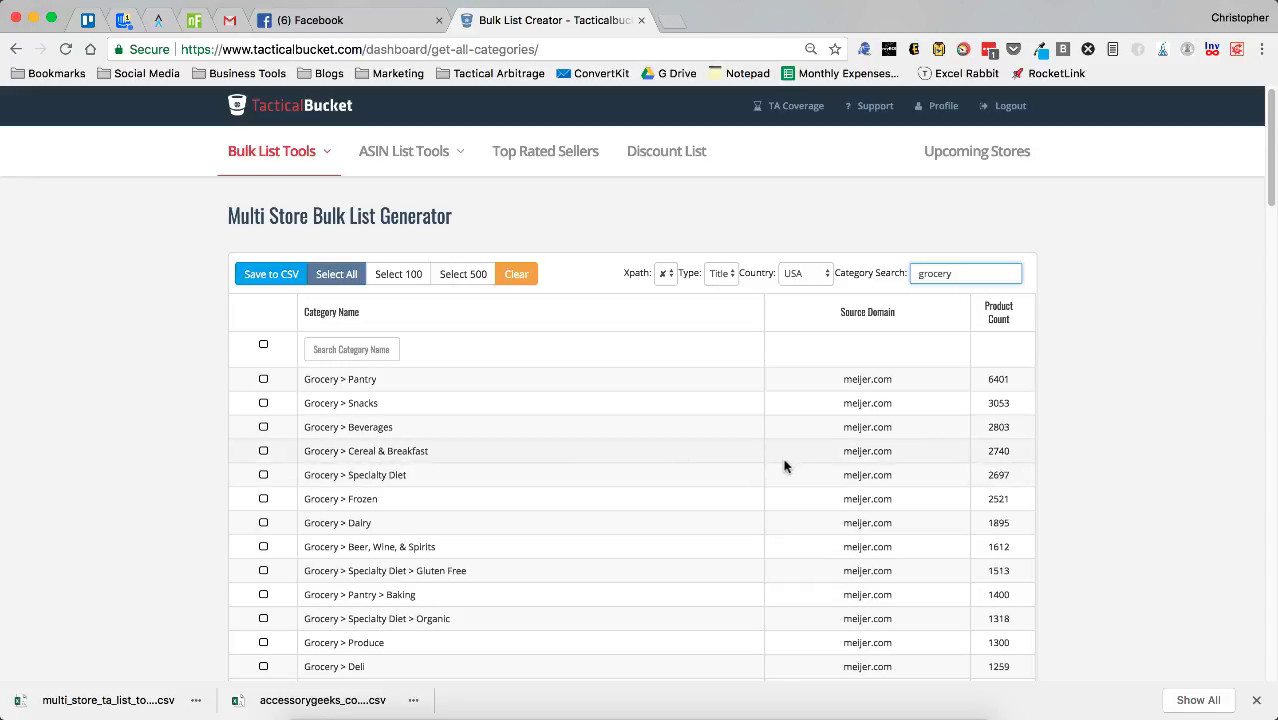
Re-sort the table by product count, source domain, then category name.
click(999, 314)
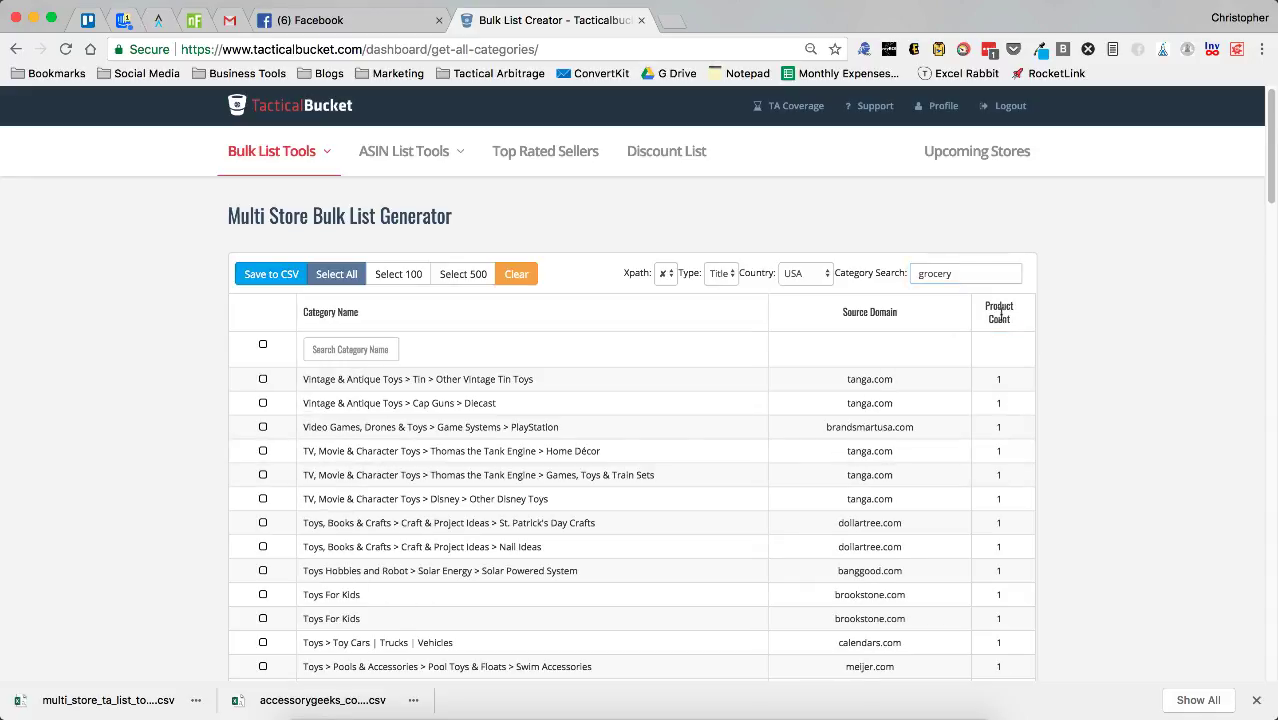
click(999, 314)
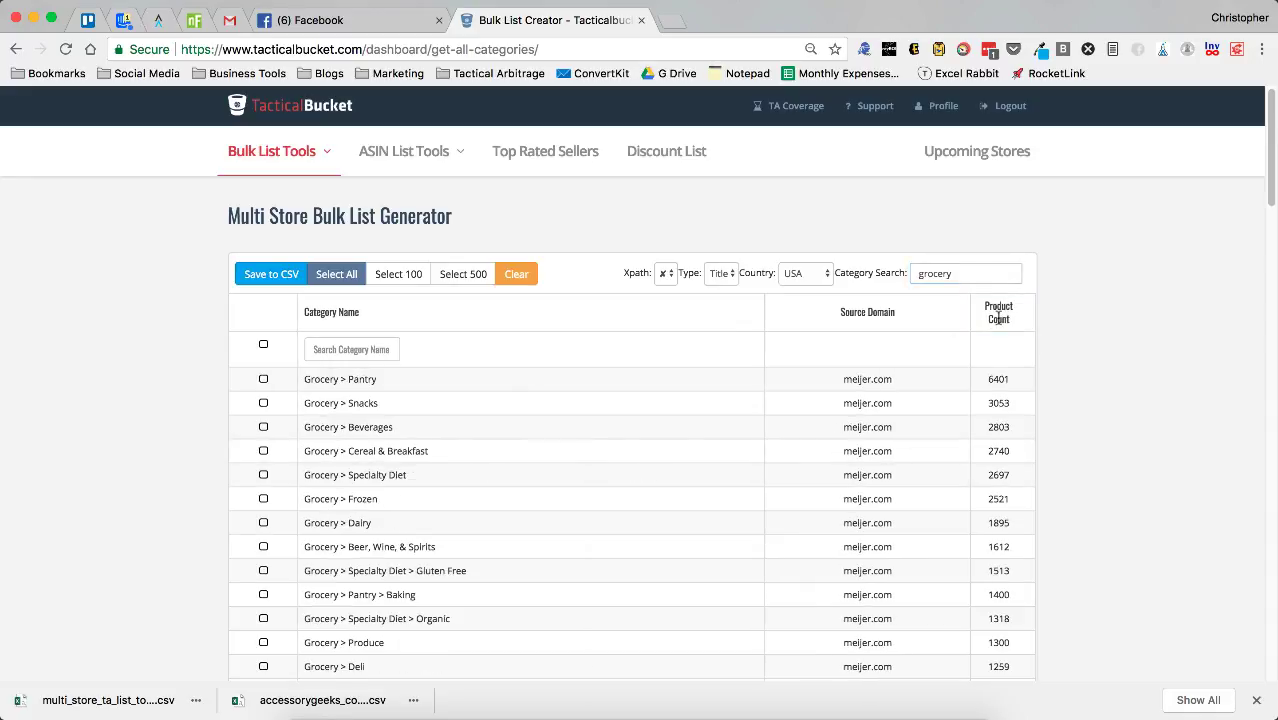
click(853, 314)
click(853, 314)
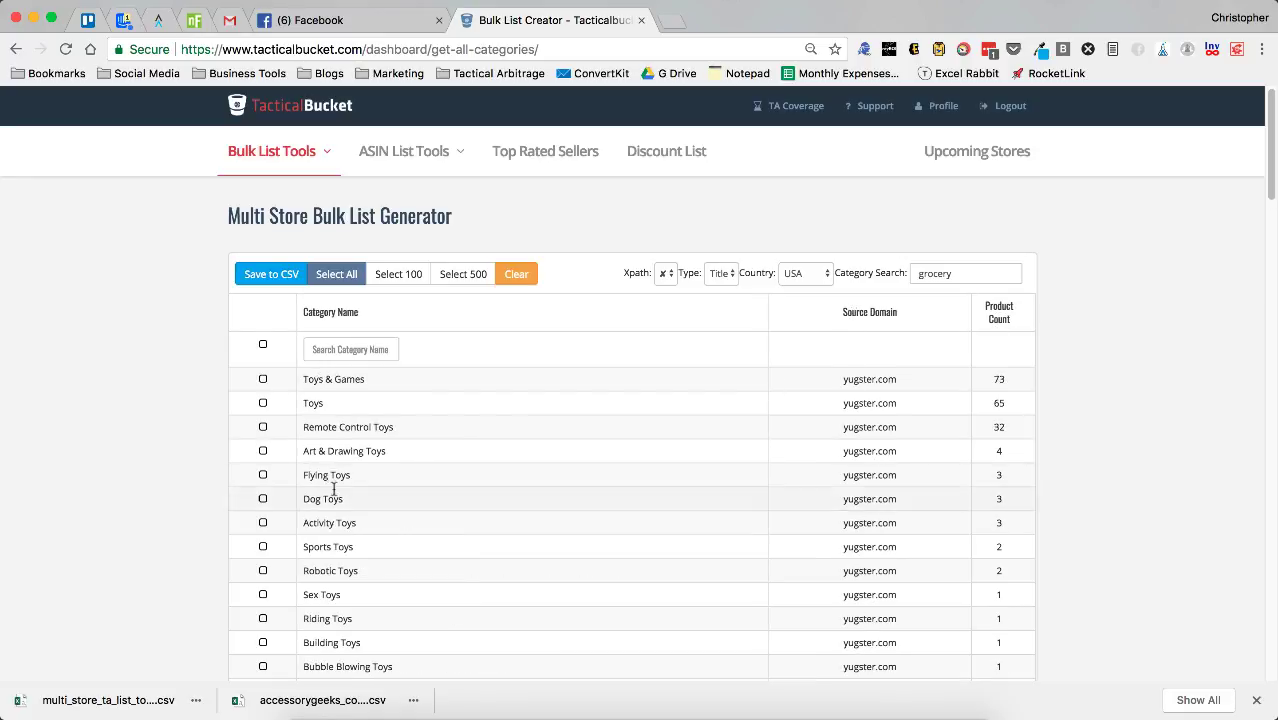
click(332, 313)
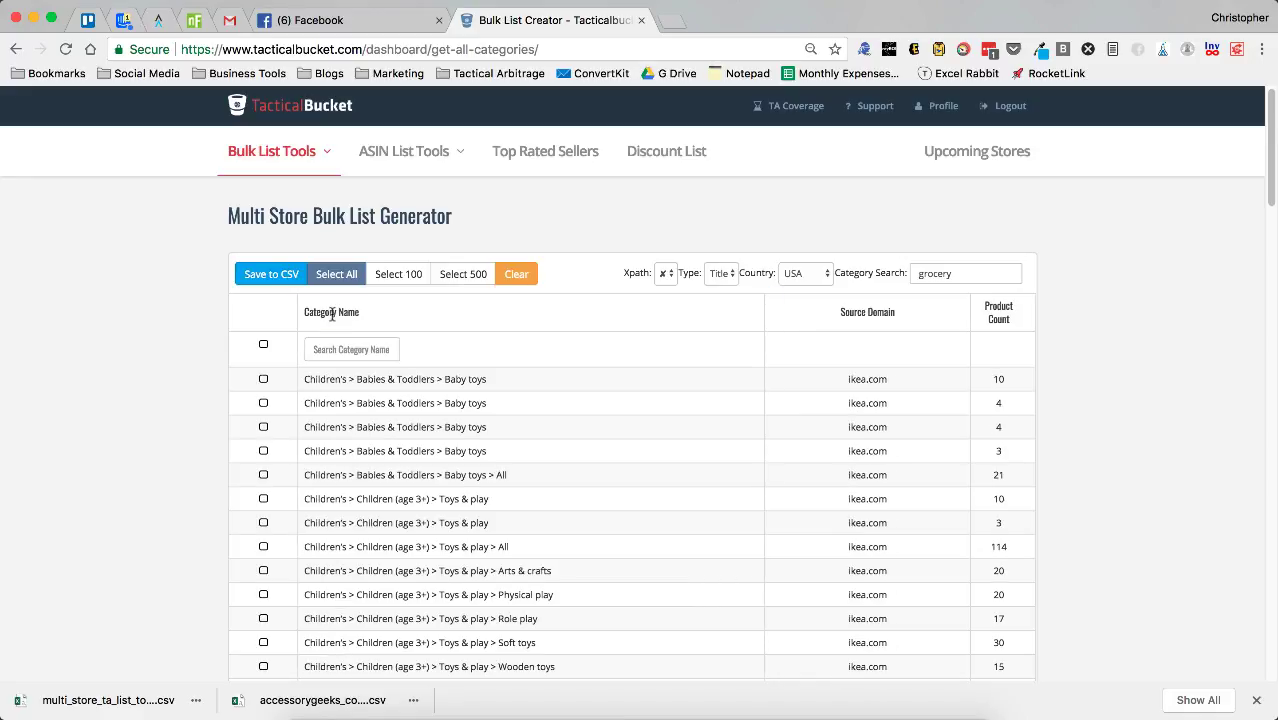
scroll(494, 427, down, 1)
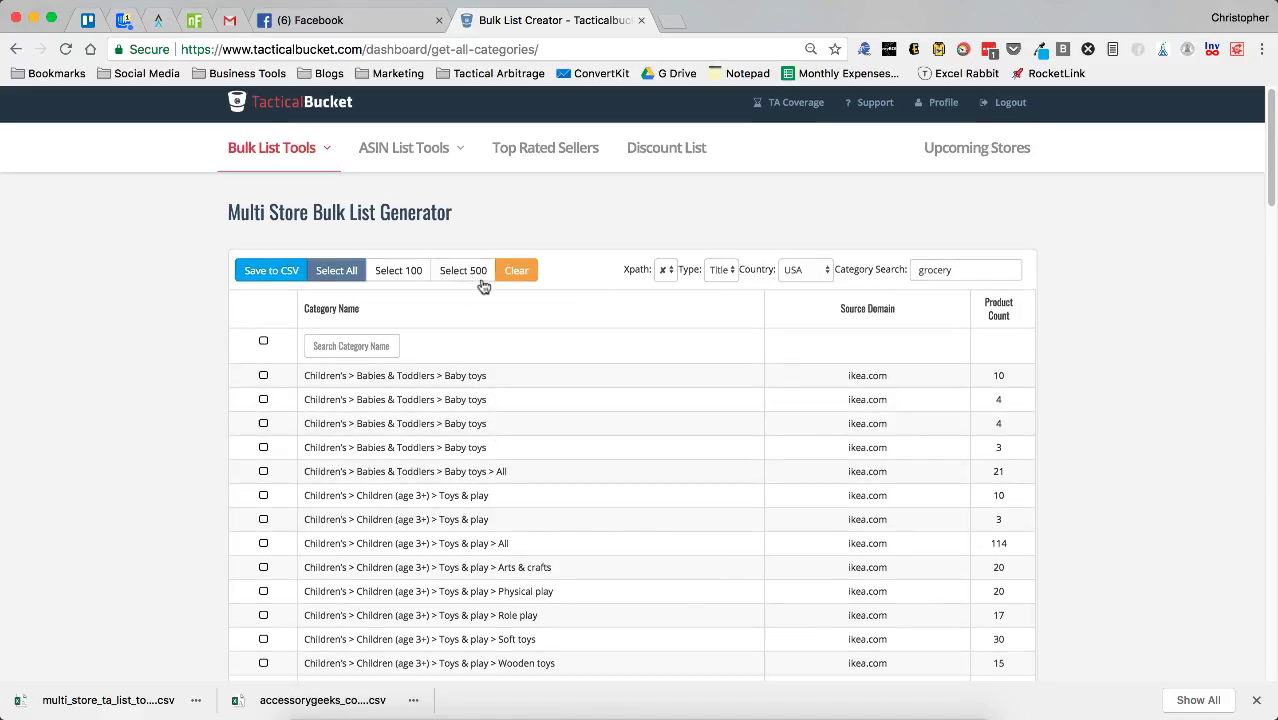
Delete 'grocery' from the category search and scroll the 6,671-entry table.
click(960, 271)
double_click(960, 271)
key(BackSpace)
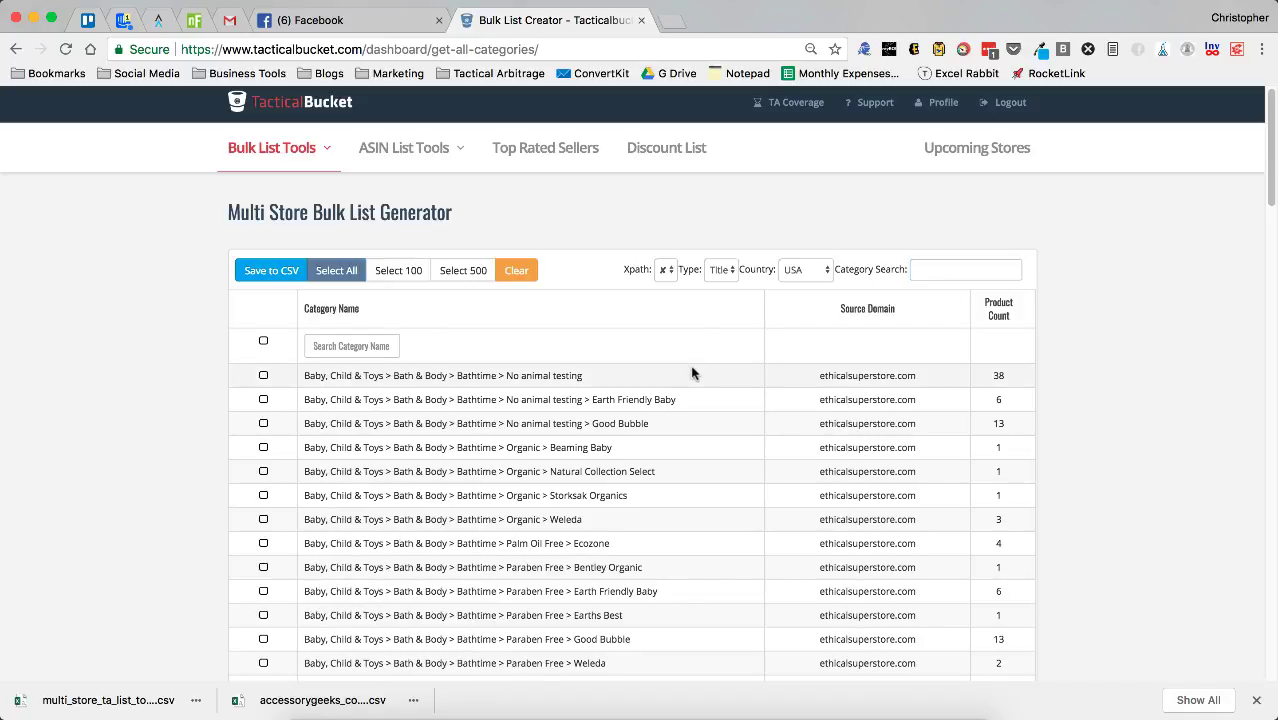
scroll(725, 365, down, 20)
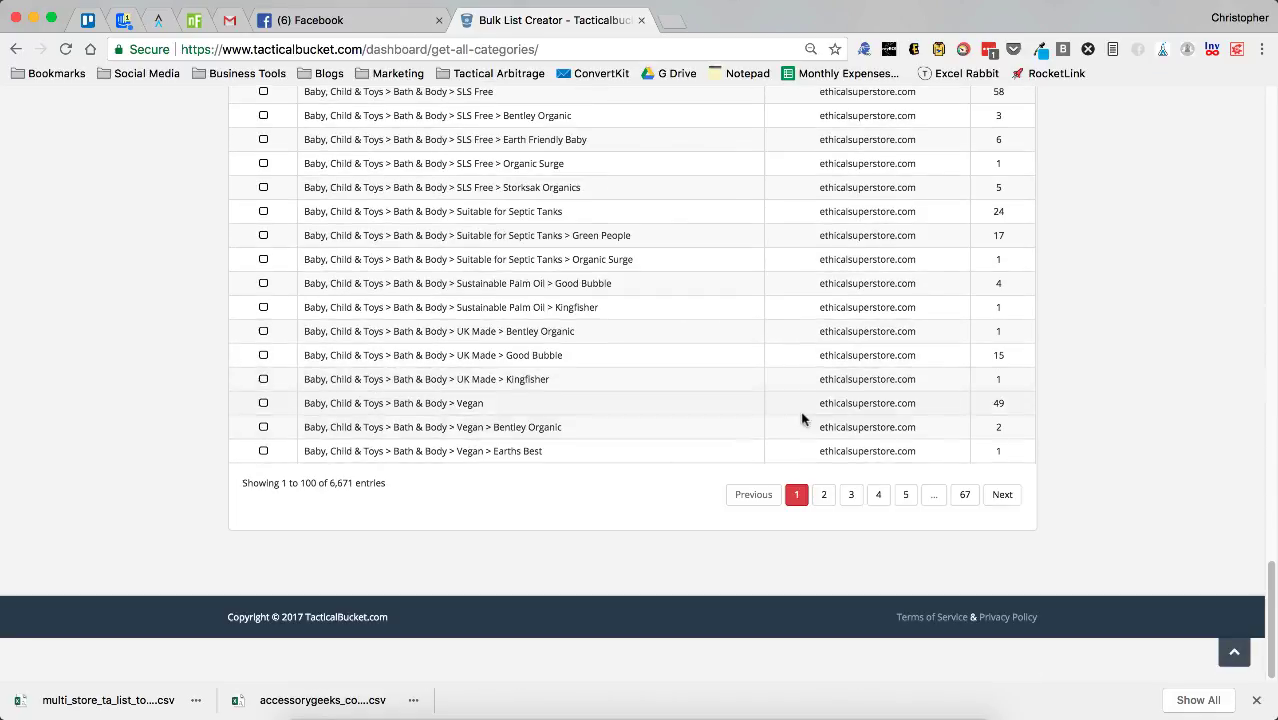